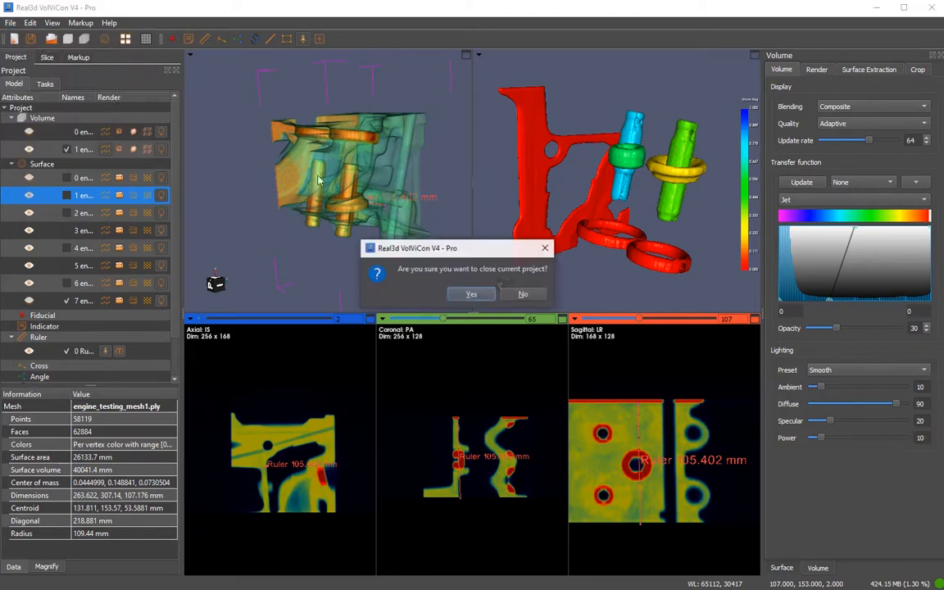
# - Close the current project and import head-binary-zlib.vti from the test folder as a new volume
pyautogui.click(454, 272)
pyautogui.hotkey('alt', 'Tab')
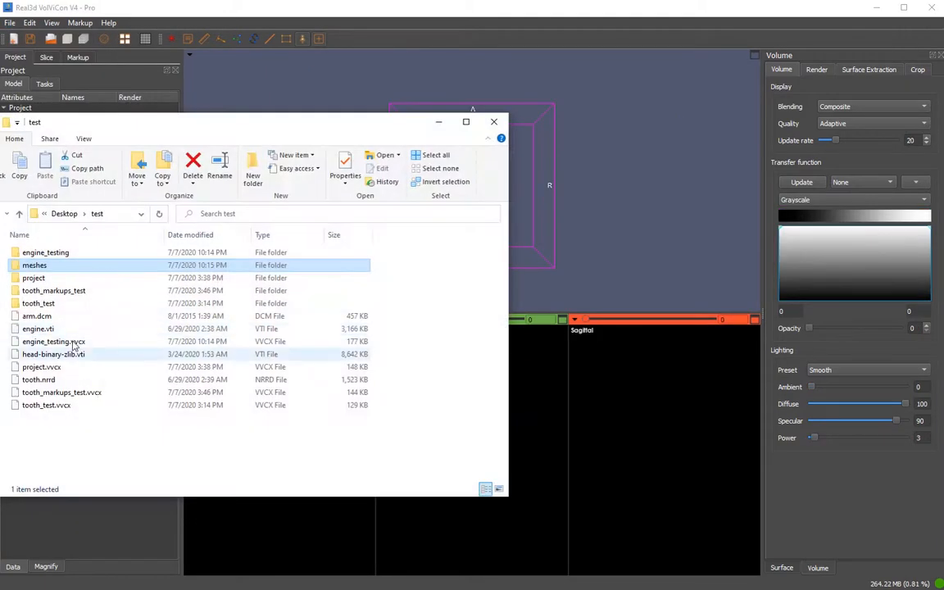
pyautogui.moveTo(74, 354); pyautogui.dragTo(524, 222)
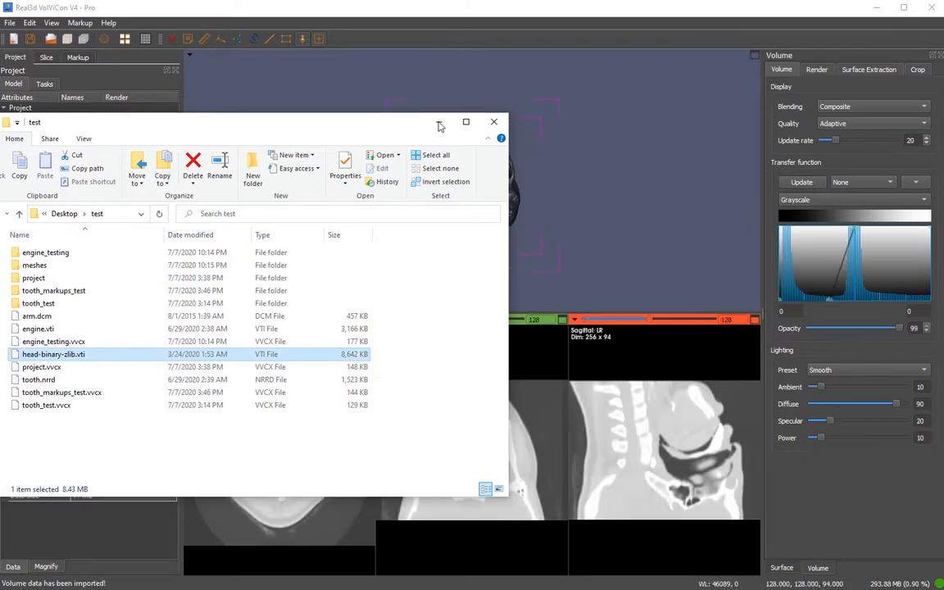
pyautogui.click(440, 123)
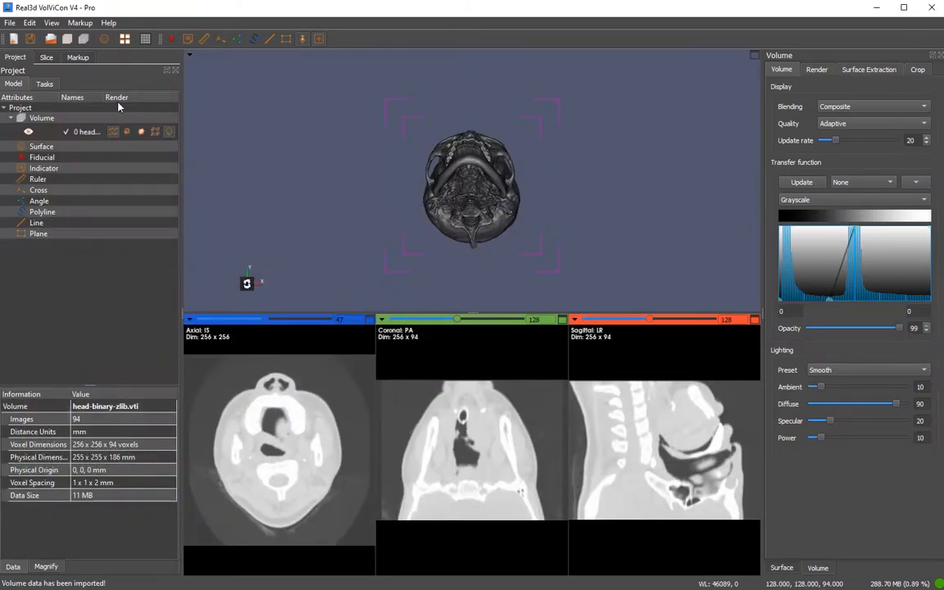
# - Narrow the slice views' contrast range to the bone intensities, then compute the optimum window level with an intensity percentage of 4%
pyautogui.click(46, 57)
pyautogui.moveTo(16, 261); pyautogui.dragTo(71, 261)
pyautogui.moveTo(146, 121); pyautogui.dragTo(96, 122)
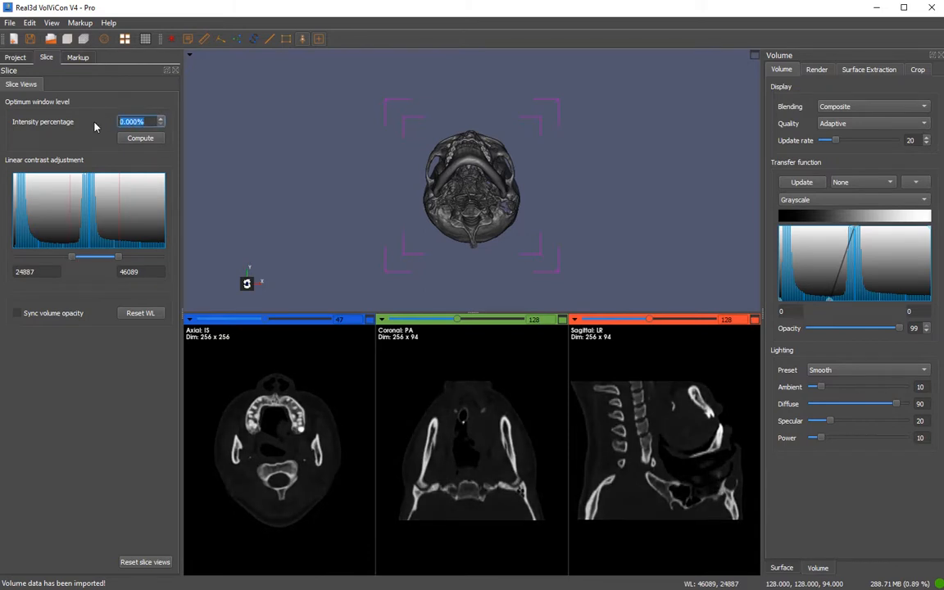
pyautogui.write('4')
pyautogui.click(127, 141)
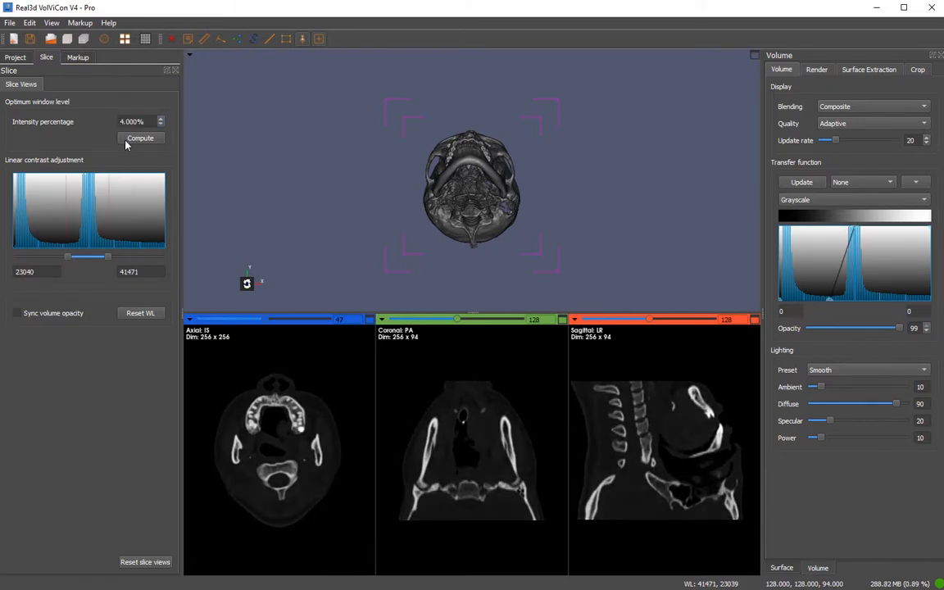
# - Apply the Inferno lookup table to the head volume and reduce its opacity to 31
pyautogui.click(839, 200)
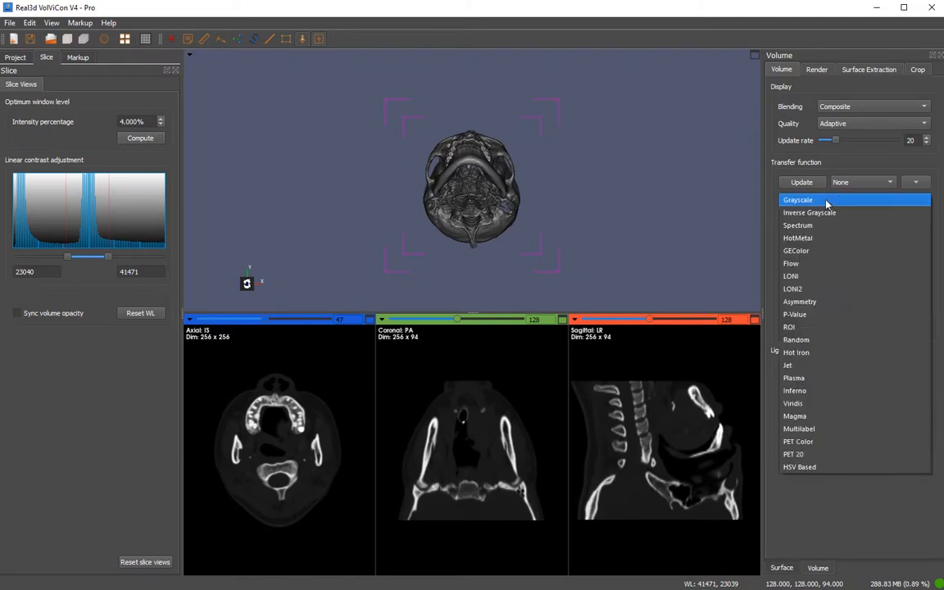
pyautogui.click(828, 390)
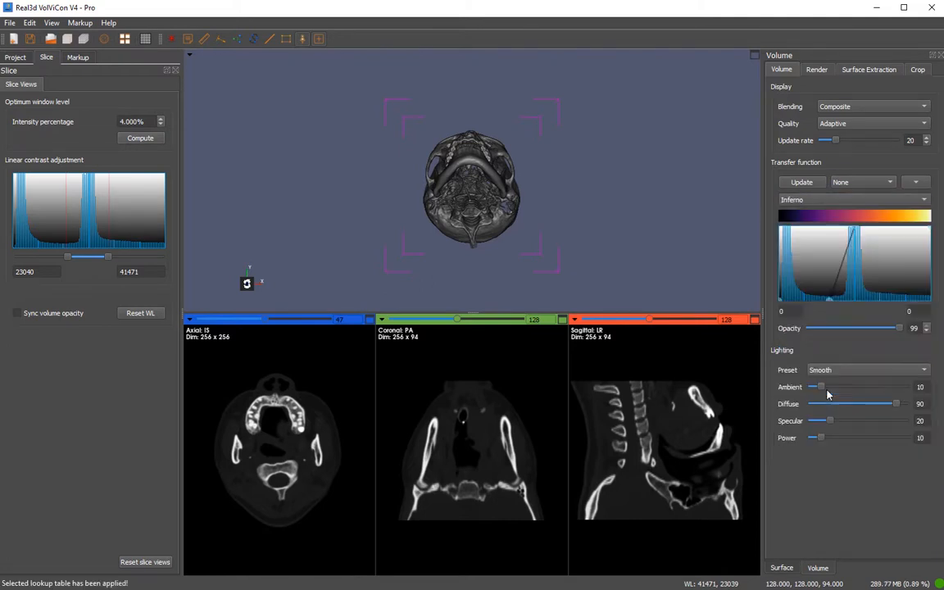
pyautogui.moveTo(579, 162); pyautogui.dragTo(565, 242)
pyautogui.moveTo(900, 328); pyautogui.dragTo(844, 335)
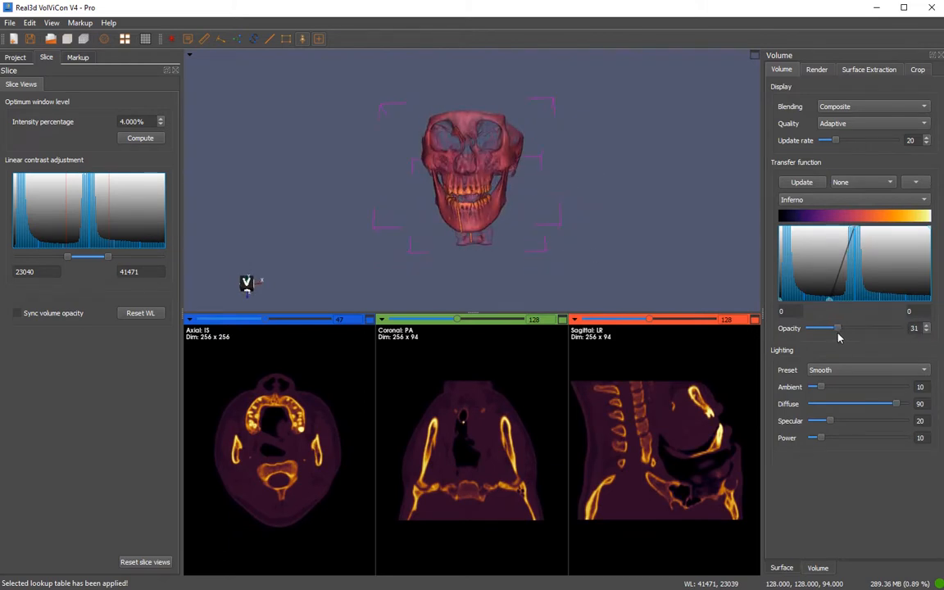
# - Make a copy of the head volume and hide the original one
pyautogui.click(15, 57)
pyautogui.click(88, 136)
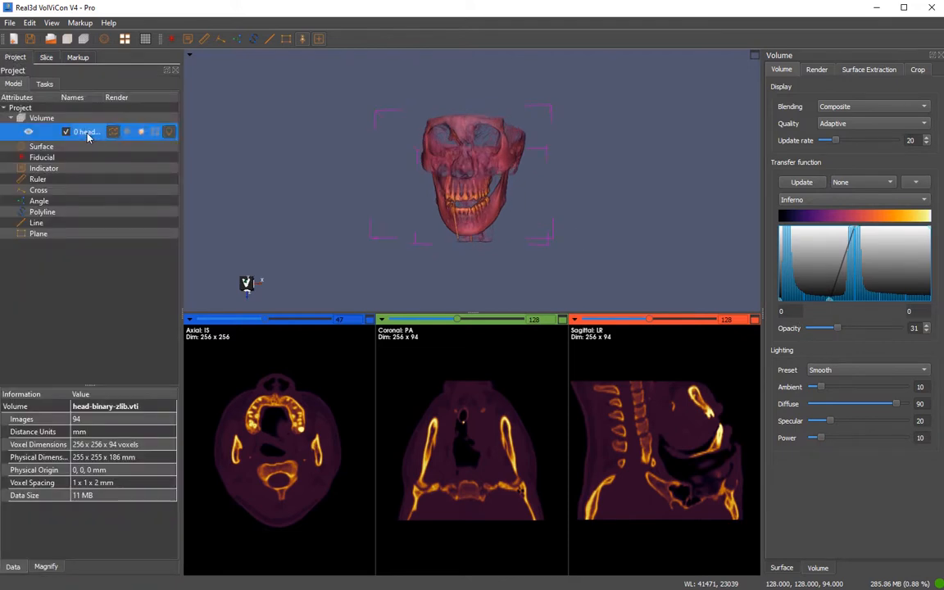
pyautogui.rightClick(88, 136)
pyautogui.click(148, 212)
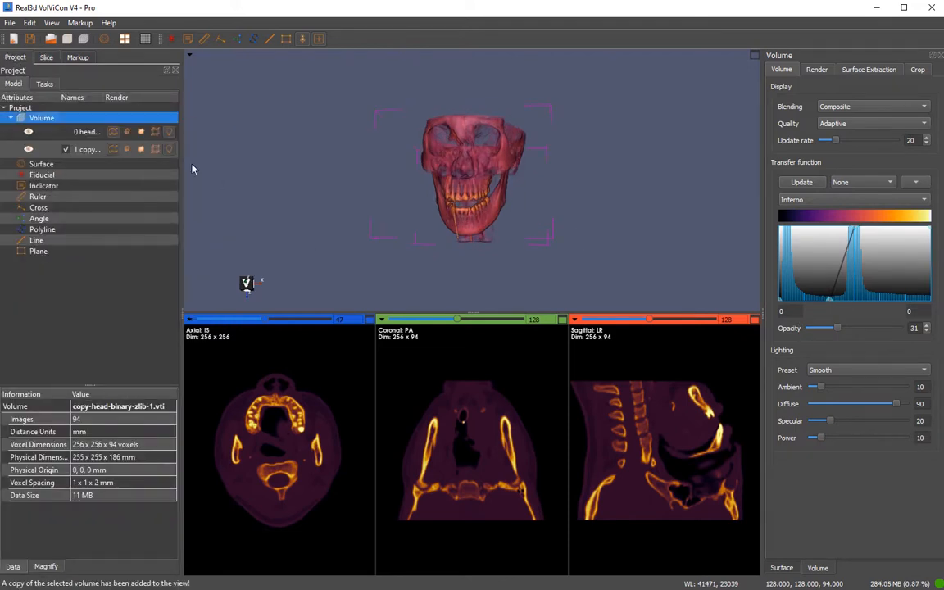
pyautogui.click(84, 151)
pyautogui.click(29, 132)
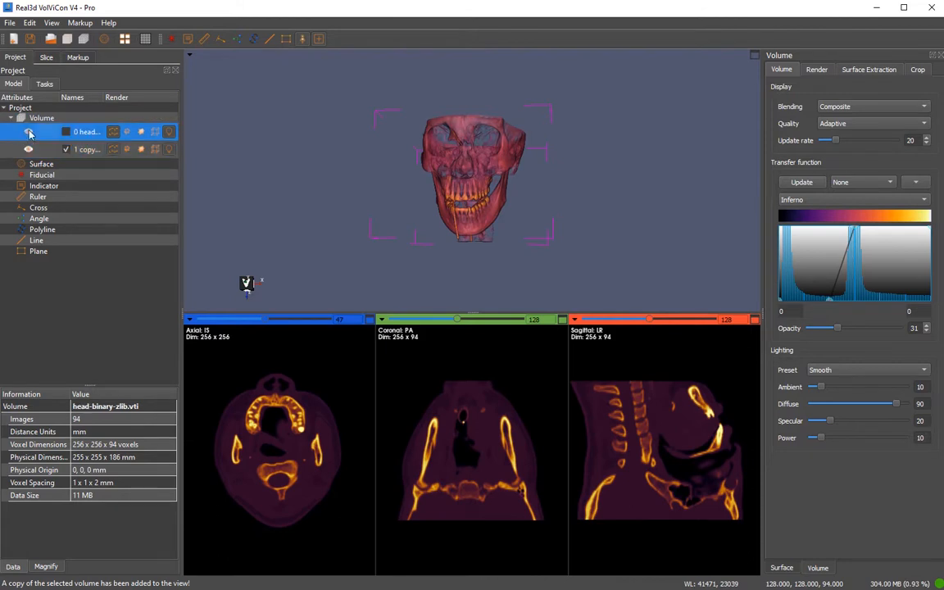
# - Show the crop box on the copied volume and shrink it in the axial view around one side of the jaw bone
pyautogui.moveTo(322, 215); pyautogui.dragTo(273, 214)
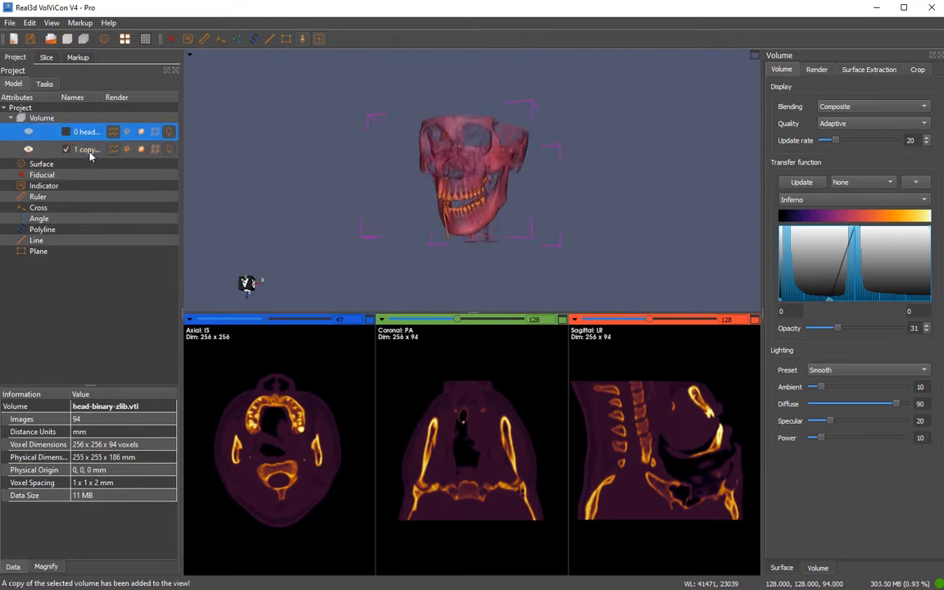
pyautogui.click(89, 152)
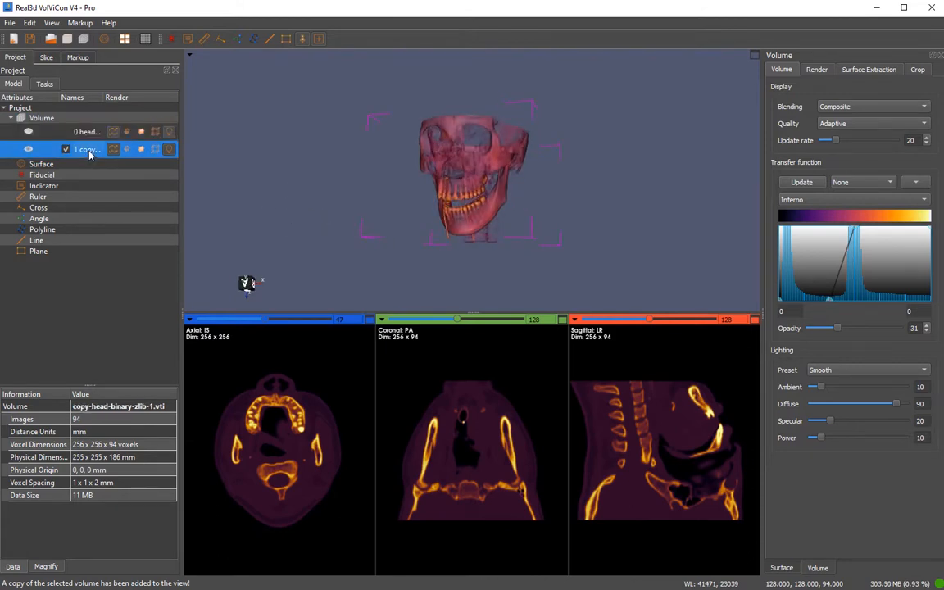
pyautogui.click(155, 150)
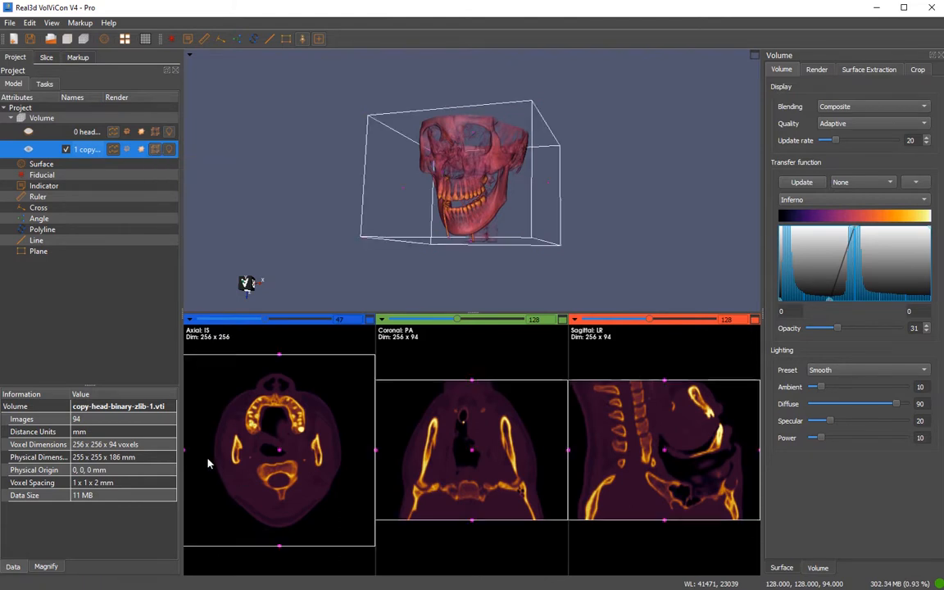
pyautogui.moveTo(185, 456); pyautogui.dragTo(303, 463)
pyautogui.moveTo(338, 357); pyautogui.dragTo(339, 415)
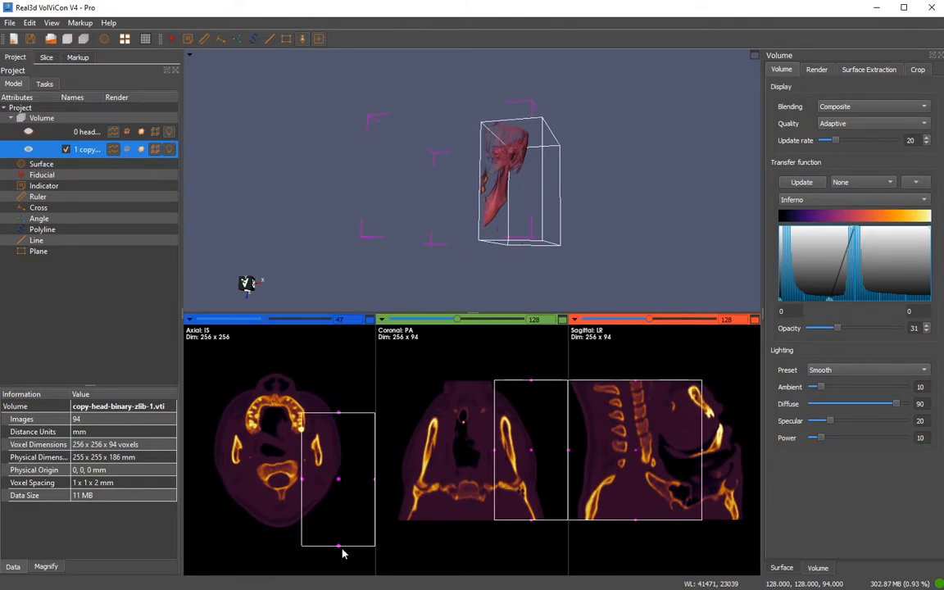
pyautogui.moveTo(339, 548); pyautogui.dragTo(318, 457)
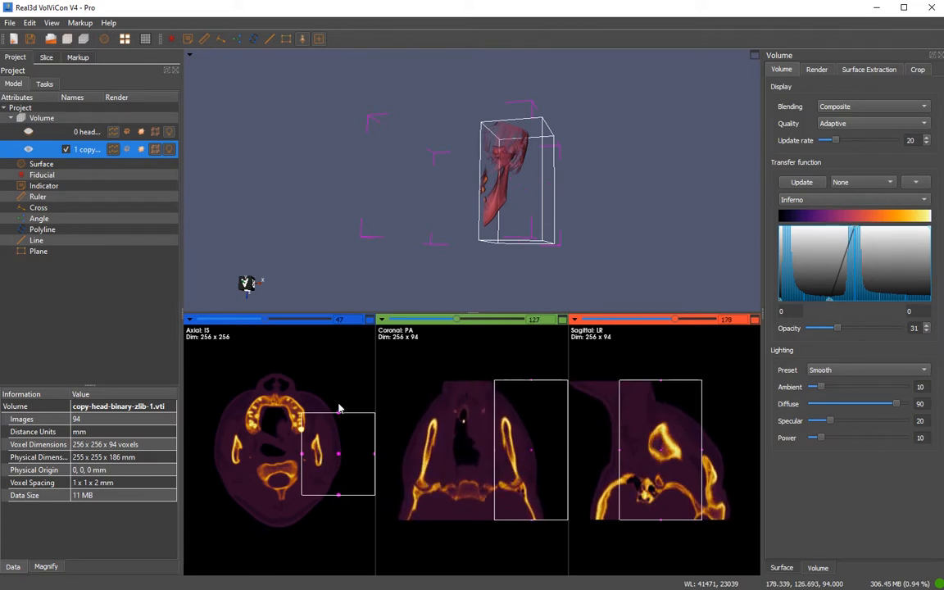
pyautogui.moveTo(337, 414); pyautogui.dragTo(356, 473)
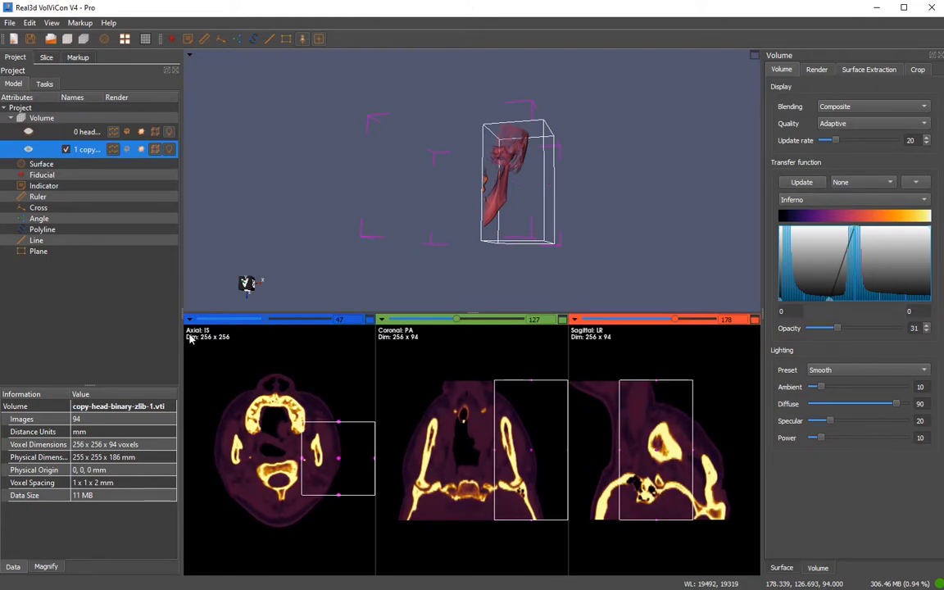
# - Disable window level change on mouse drag in the axial view and pull the crop box's outer side in closer to the jaw bone
pyautogui.click(286, 361)
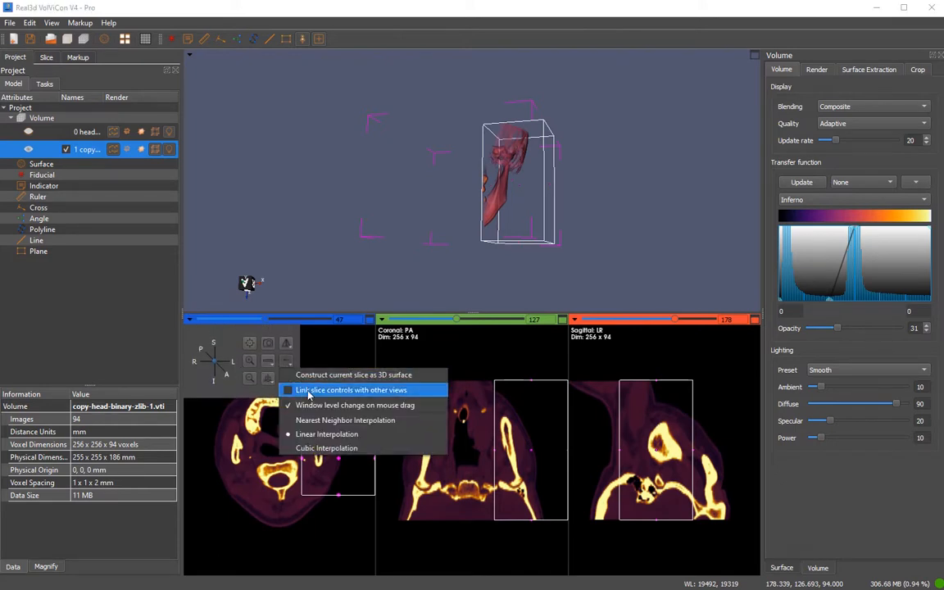
pyautogui.click(314, 406)
pyautogui.moveTo(355, 464)
pyautogui.mouseDown()
pyautogui.moveTo(370, 461)
pyautogui.moveTo(343, 465)
pyautogui.mouseUp()
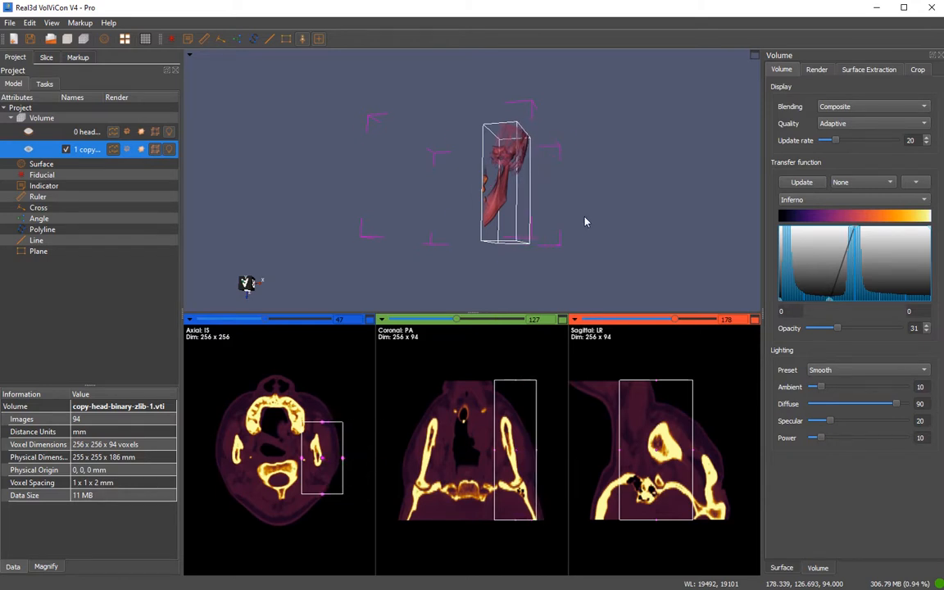
# - Tighten the crop box's front, skull-side and inner faces around the jaw bone using the sagittal and 3D views
pyautogui.moveTo(585, 221); pyautogui.dragTo(433, 243)
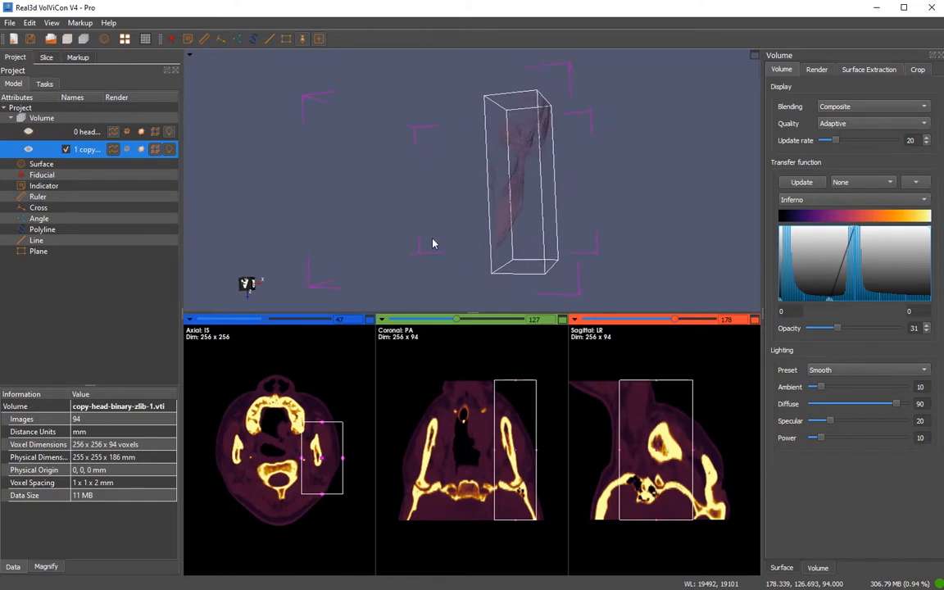
pyautogui.moveTo(697, 456); pyautogui.dragTo(687, 456)
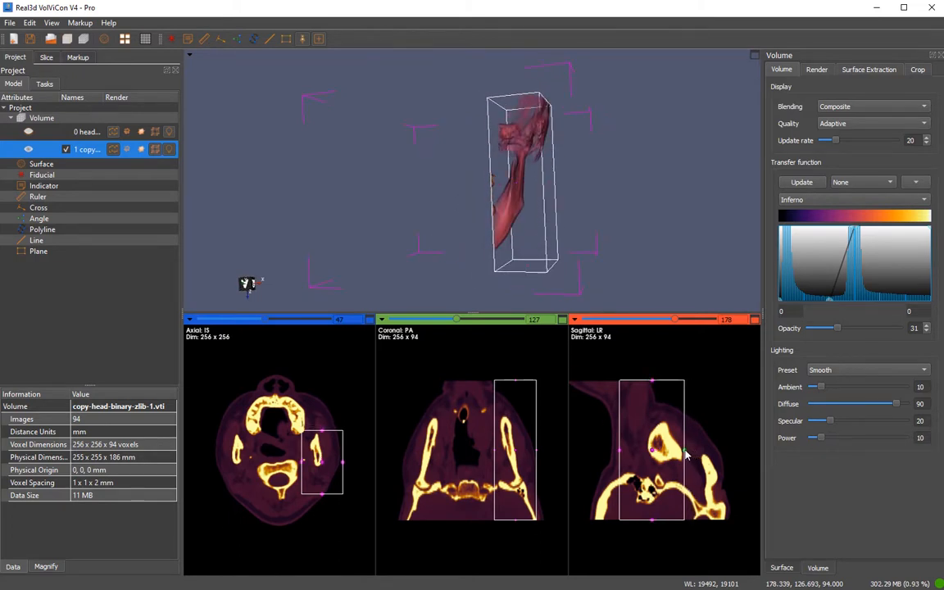
pyautogui.moveTo(385, 240); pyautogui.dragTo(432, 212)
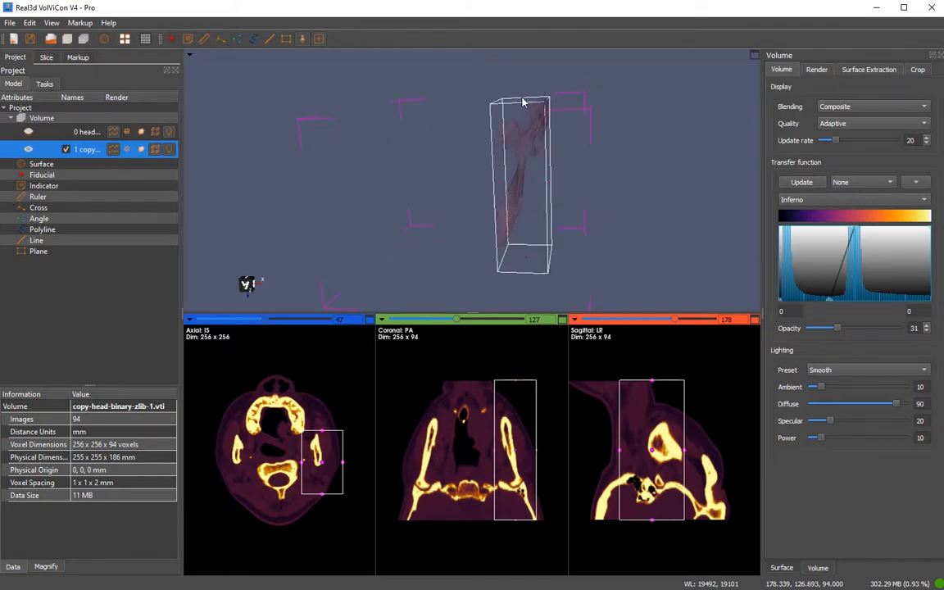
pyautogui.moveTo(522, 104); pyautogui.dragTo(528, 139)
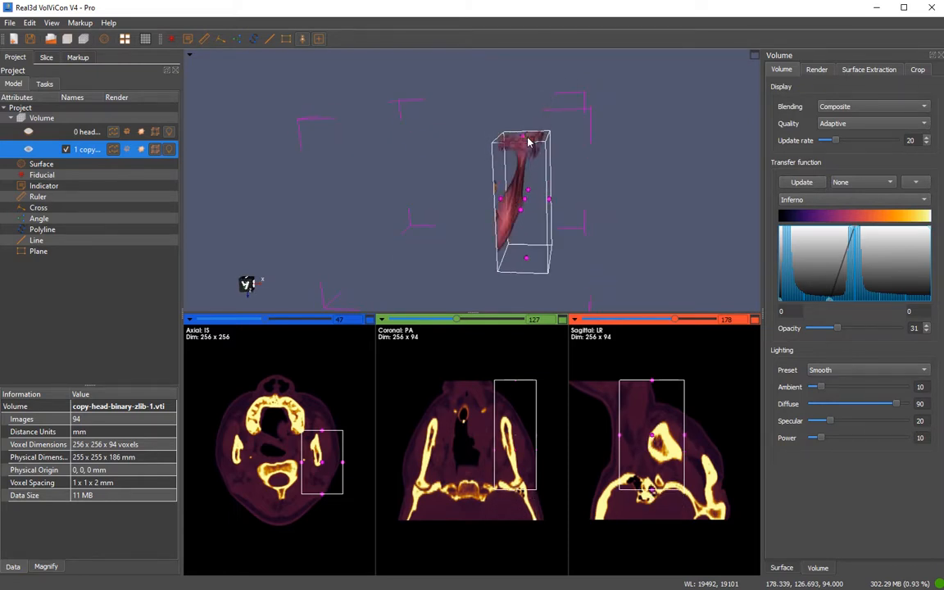
pyautogui.moveTo(608, 182); pyautogui.dragTo(705, 224)
pyautogui.moveTo(500, 202); pyautogui.dragTo(504, 202)
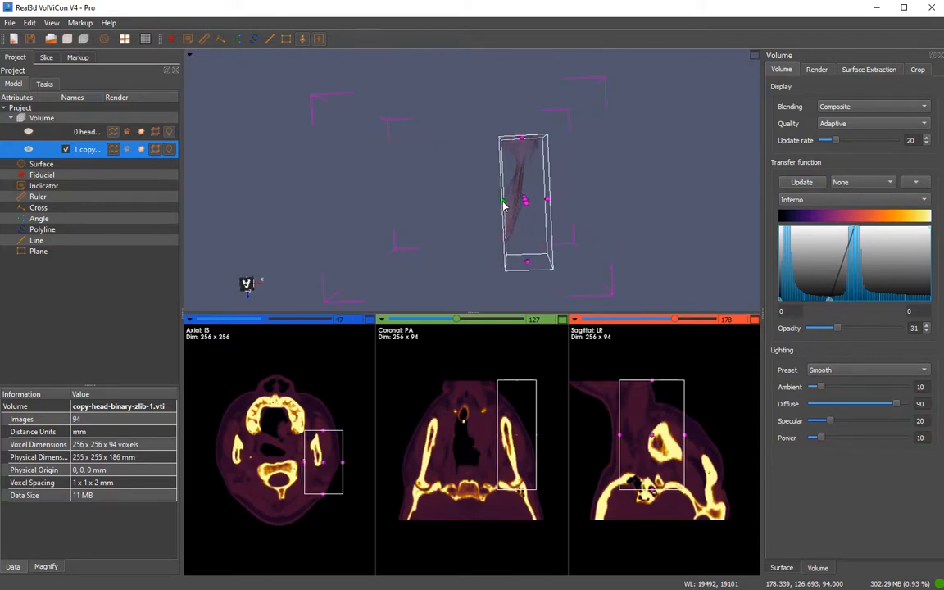
pyautogui.moveTo(605, 246); pyautogui.dragTo(409, 255)
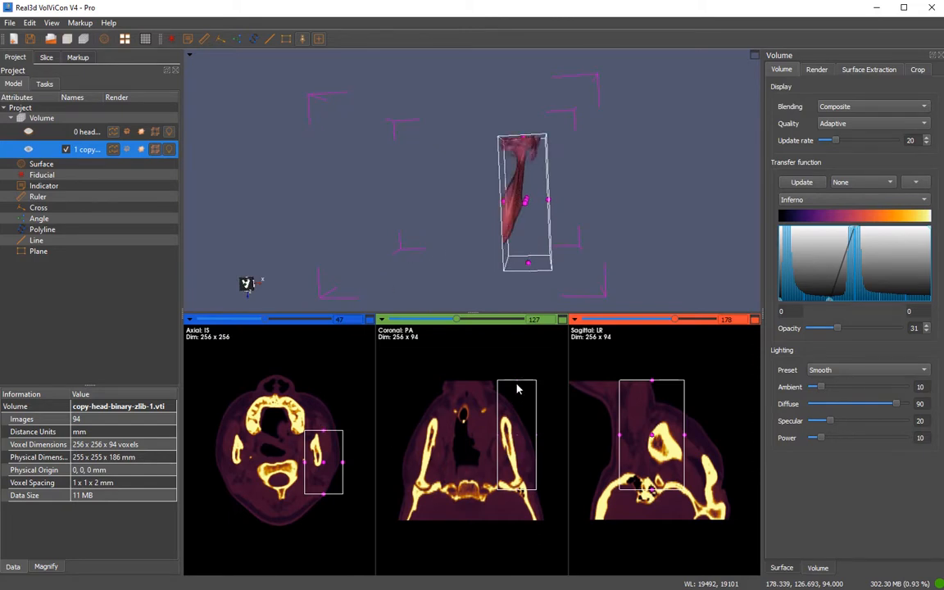
# - Pull in the crop box's chin-side face in the coronal view and crop the copied volume to the box
pyautogui.moveTo(517, 383); pyautogui.dragTo(517, 399)
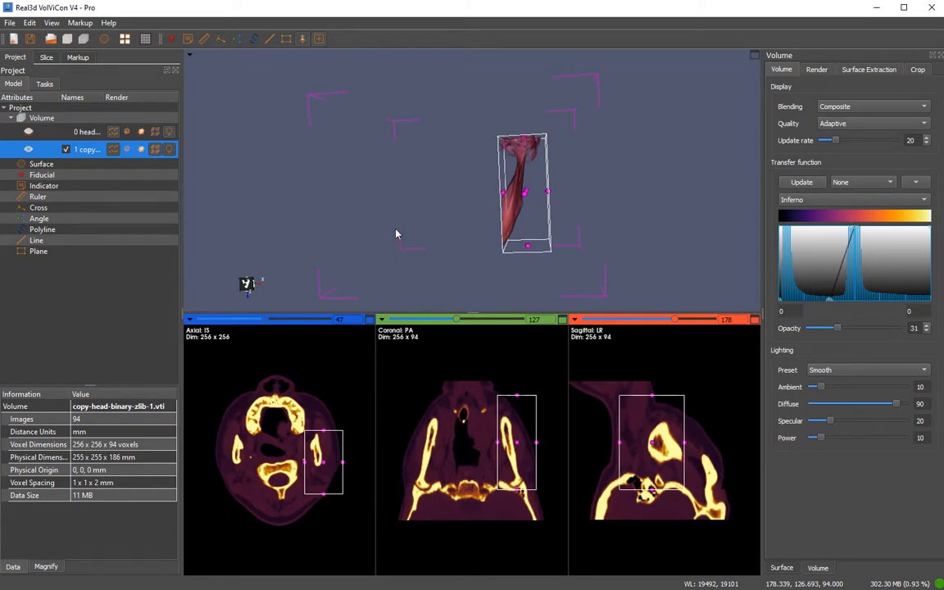
pyautogui.moveTo(396, 234); pyautogui.dragTo(410, 258)
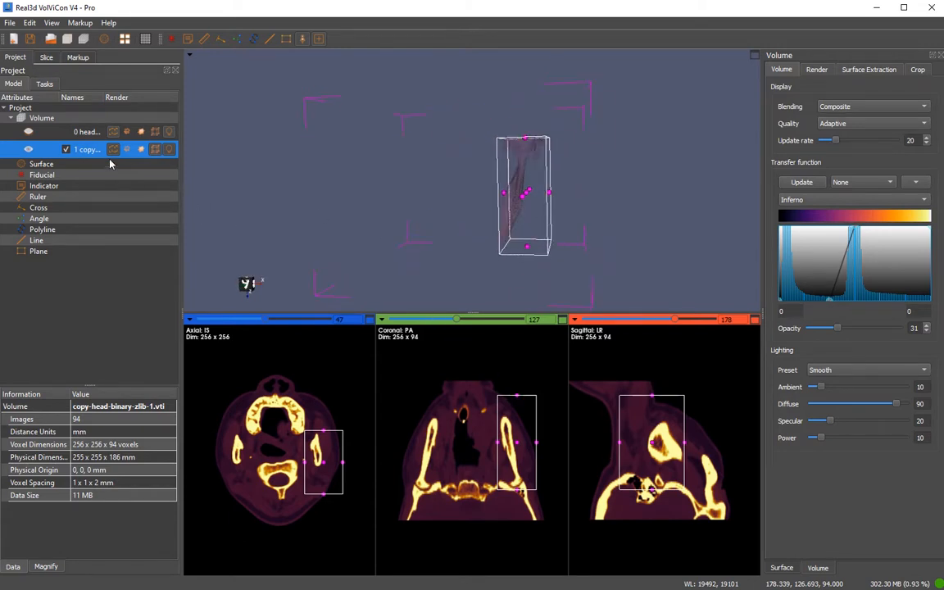
pyautogui.rightClick(91, 143)
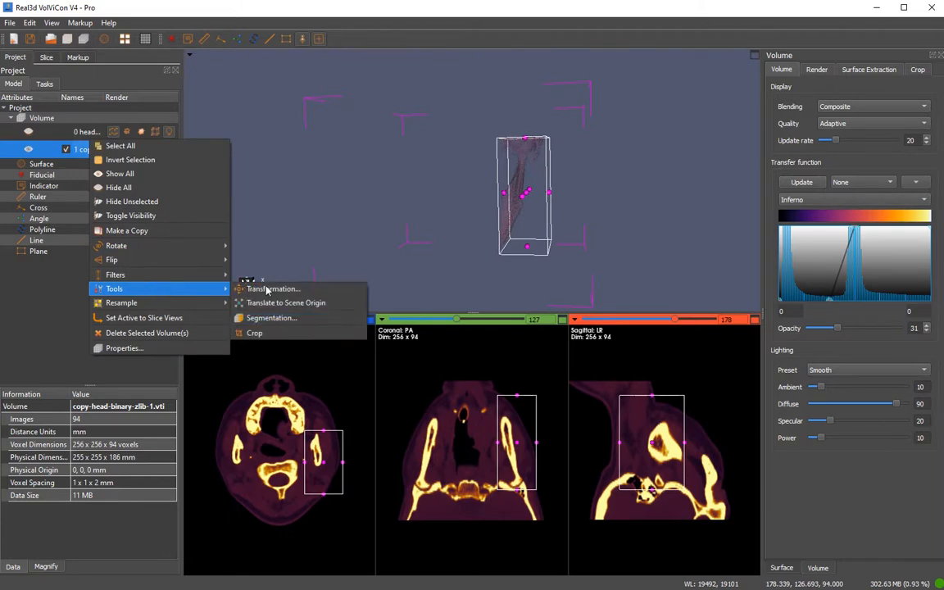
pyautogui.click(320, 339)
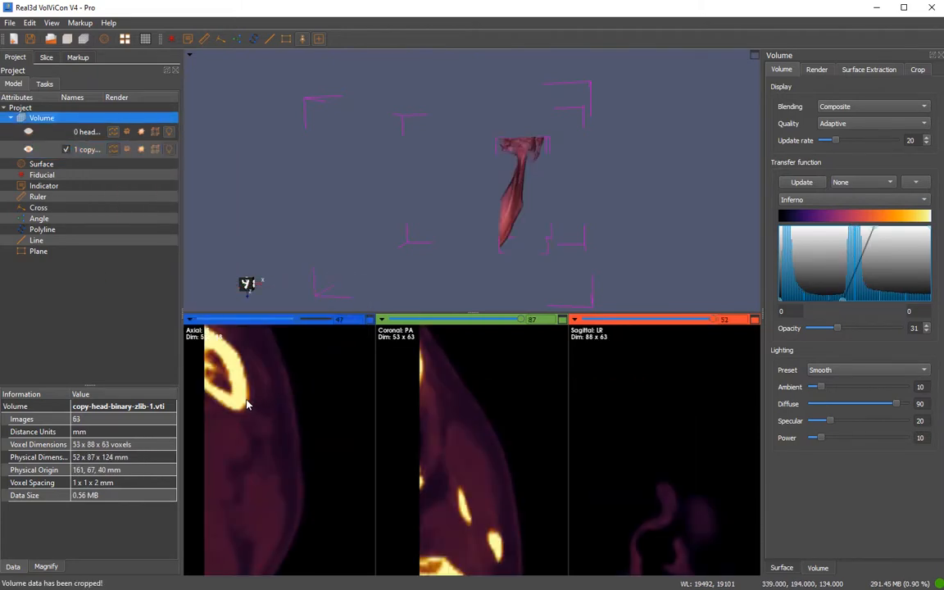
# - Open the Segmentation tool for the cropped copy and dock it with the volume settings
pyautogui.moveTo(246, 400)
pyautogui.mouseDown()
pyautogui.moveTo(256, 435)
pyautogui.moveTo(235, 389)
pyautogui.moveTo(253, 436)
pyautogui.moveTo(250, 396)
pyautogui.mouseUp()
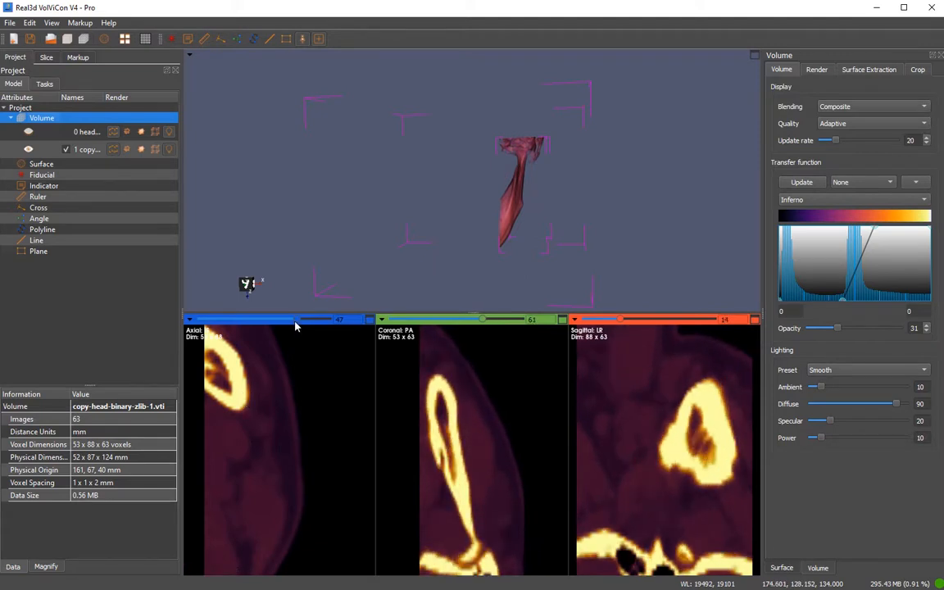
pyautogui.moveTo(297, 326); pyautogui.dragTo(267, 333)
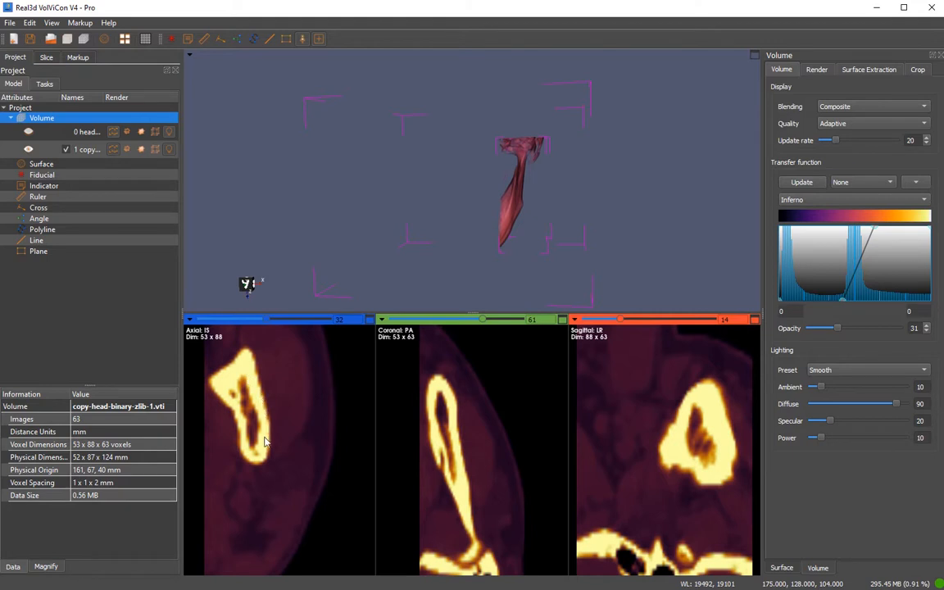
pyautogui.moveTo(266, 322)
pyautogui.mouseDown()
pyautogui.moveTo(251, 321)
pyautogui.moveTo(266, 324)
pyautogui.mouseUp()
pyautogui.rightClick(85, 149)
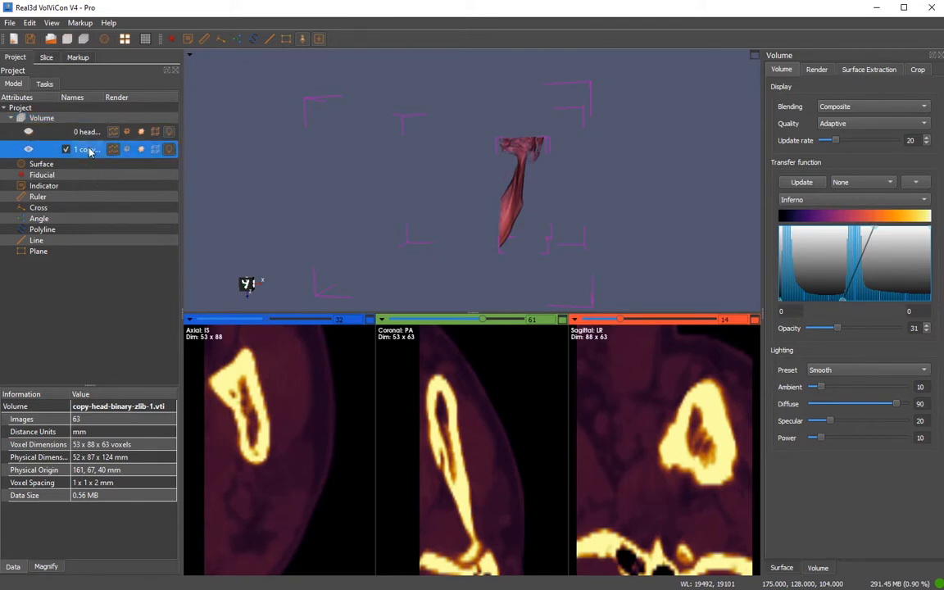
pyautogui.moveTo(196, 272)
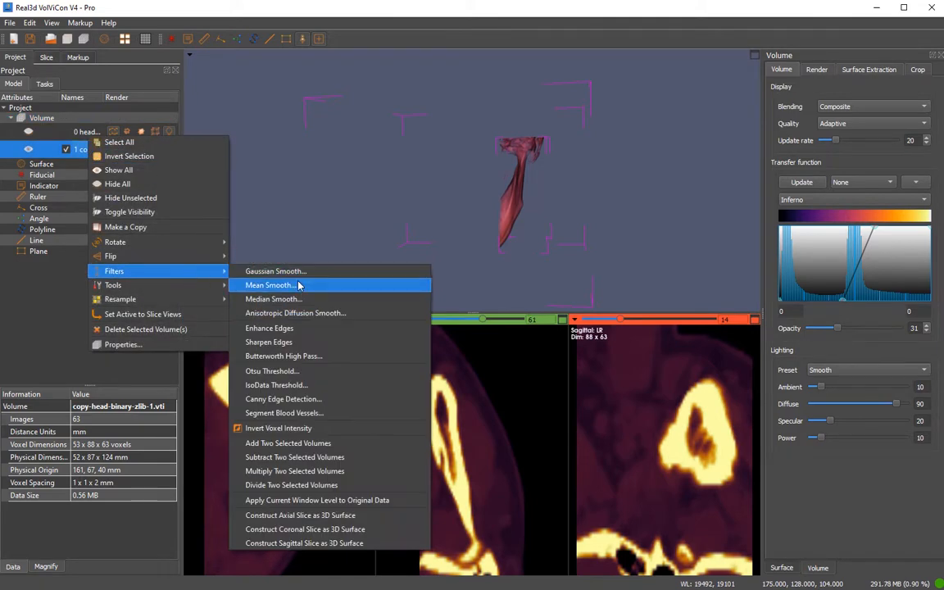
pyautogui.click(288, 315)
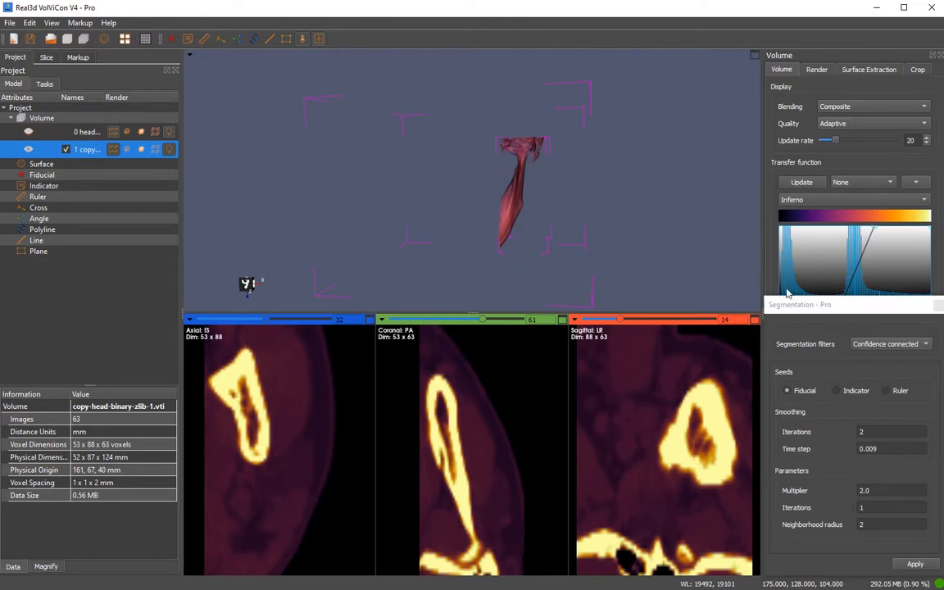
pyautogui.moveTo(912, 326); pyautogui.dragTo(809, 559)
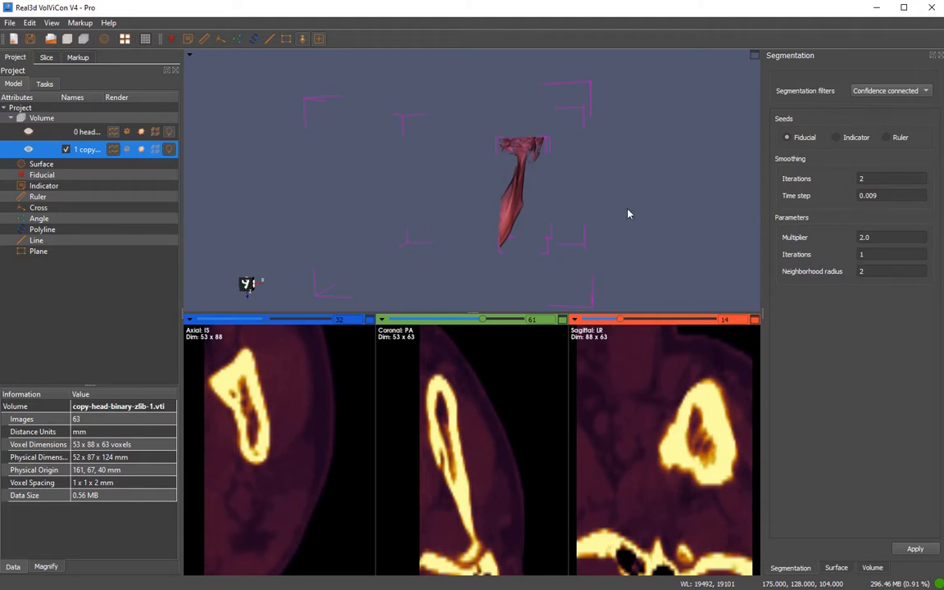
# - Keep Confidence connected as the segmentation filter and place a seed fiducial in the bright bone in the axial view
pyautogui.click(884, 93)
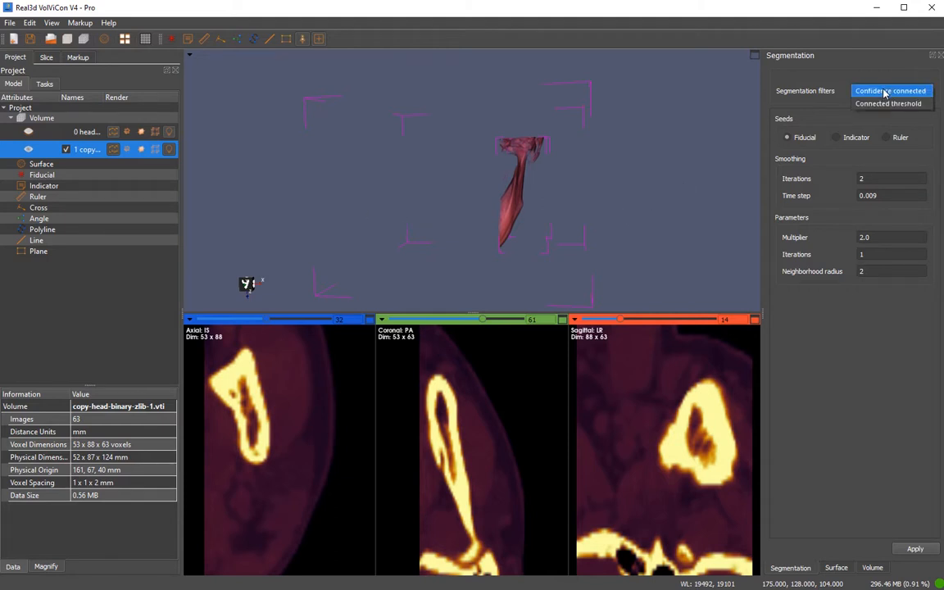
pyautogui.click(877, 92)
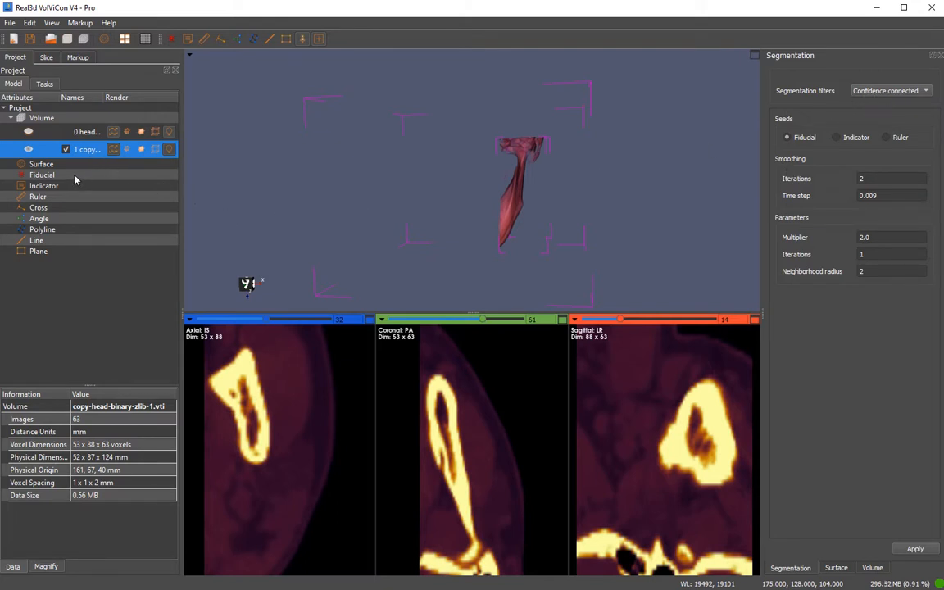
pyautogui.click(172, 39)
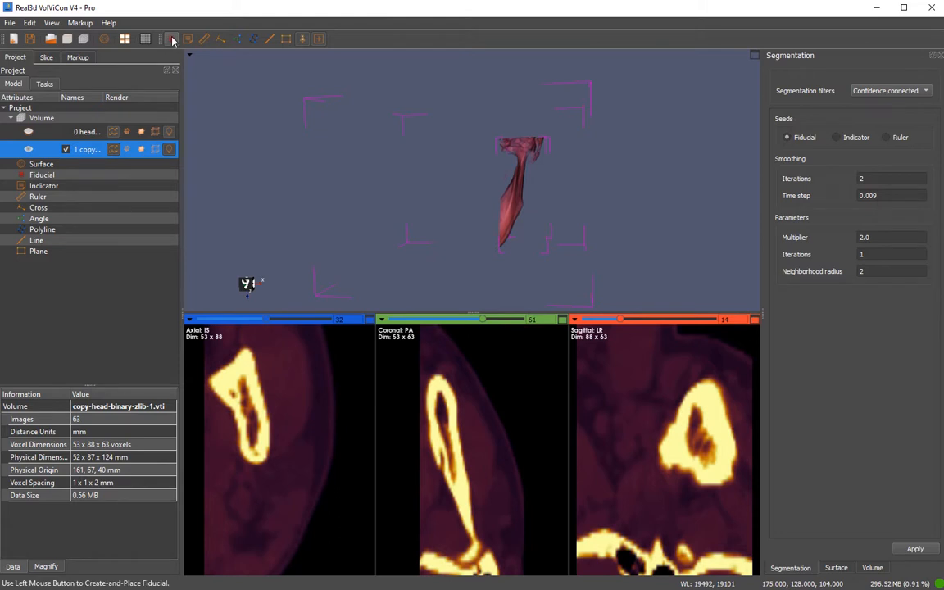
pyautogui.click(240, 367)
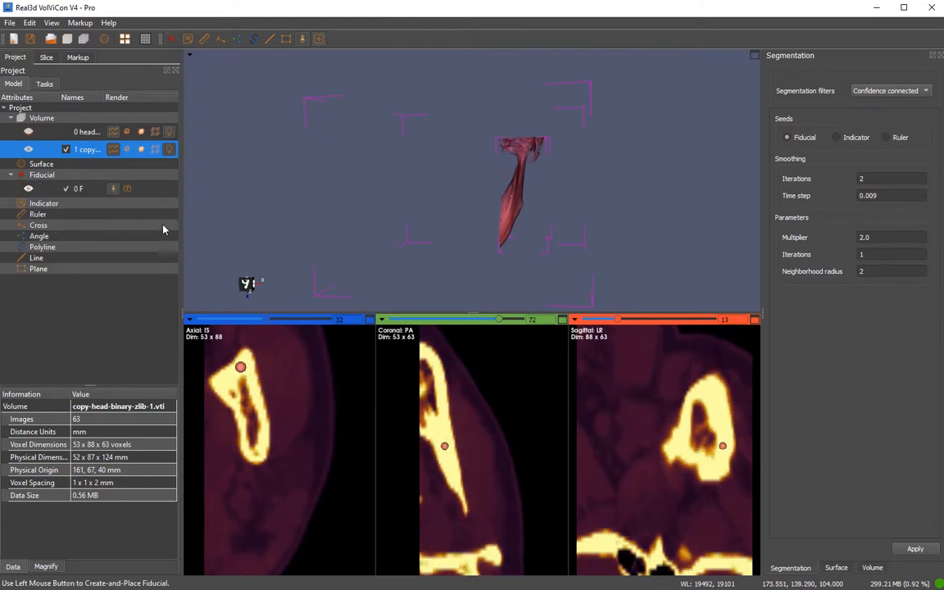
# - Reduce the point size of the first fiducial to 1 in its properties and return to the project model
pyautogui.click(90, 189)
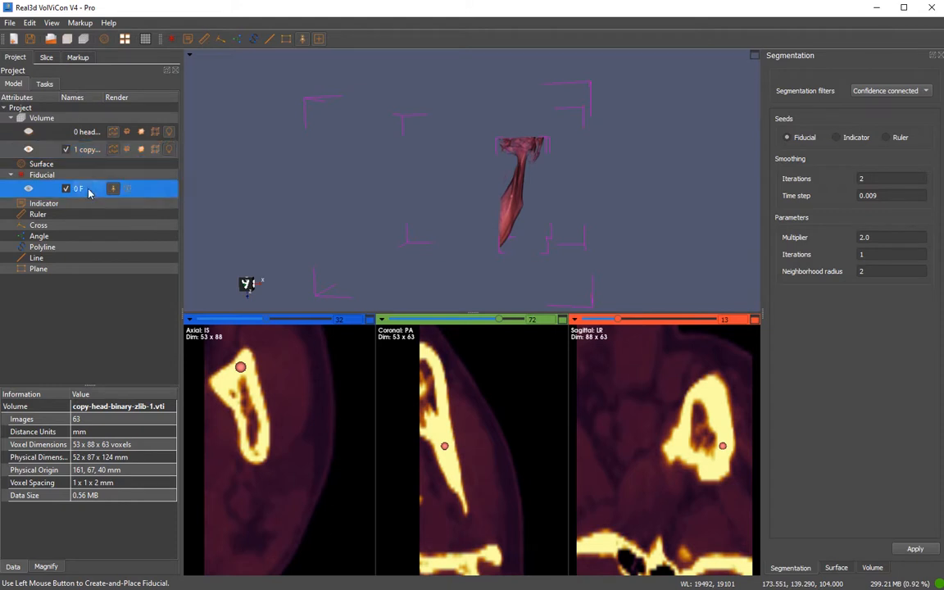
pyautogui.rightClick(125, 183)
pyautogui.click(115, 341)
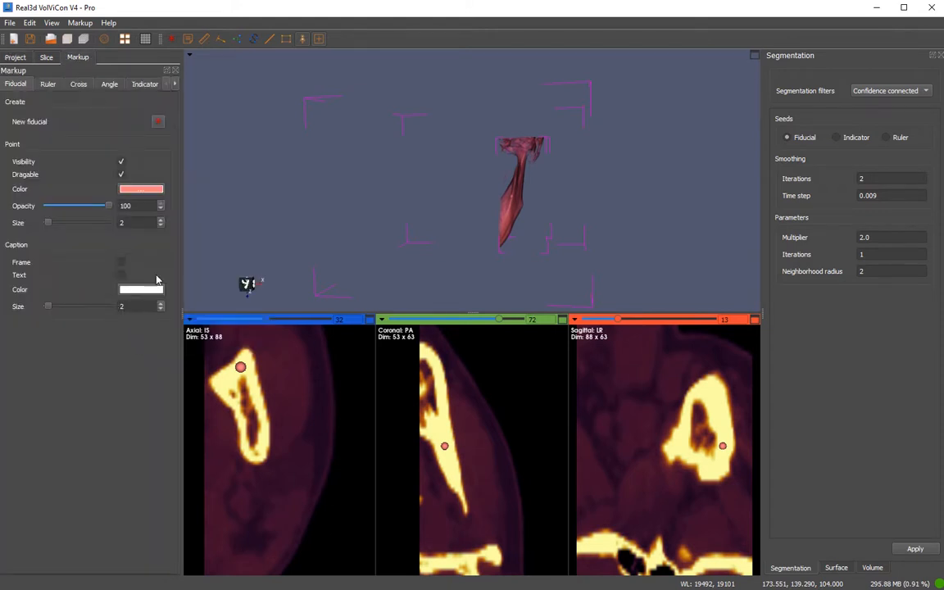
pyautogui.click(161, 226)
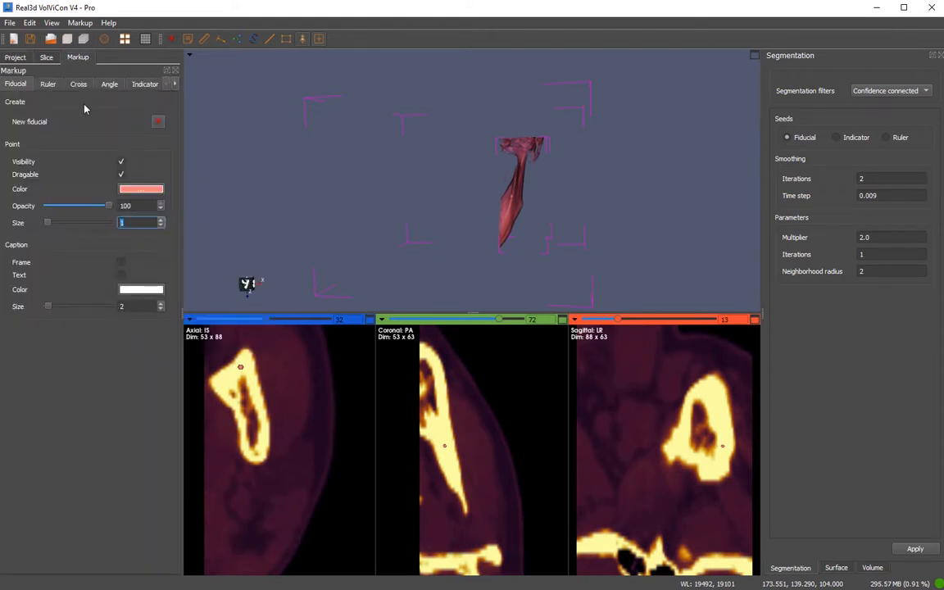
pyautogui.click(18, 58)
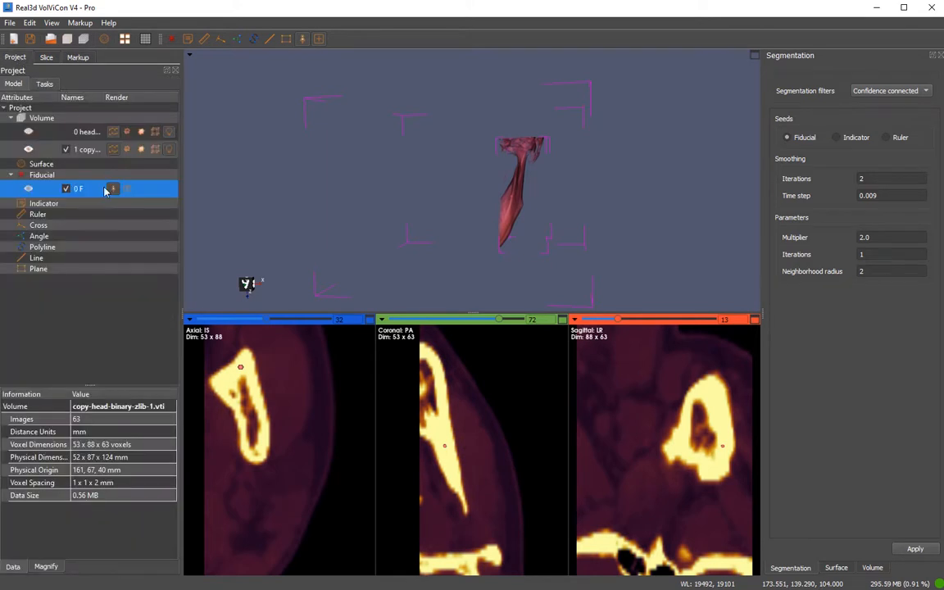
# - Place one more seed fiducial on the jaw bone in the axial view and three along the bone in the coronal view
pyautogui.click(172, 40)
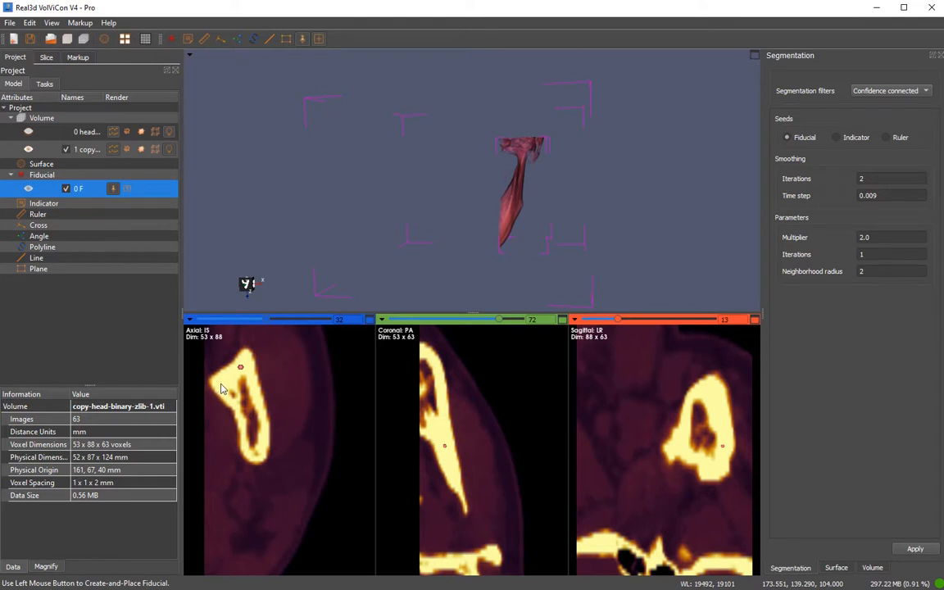
pyautogui.click(220, 384)
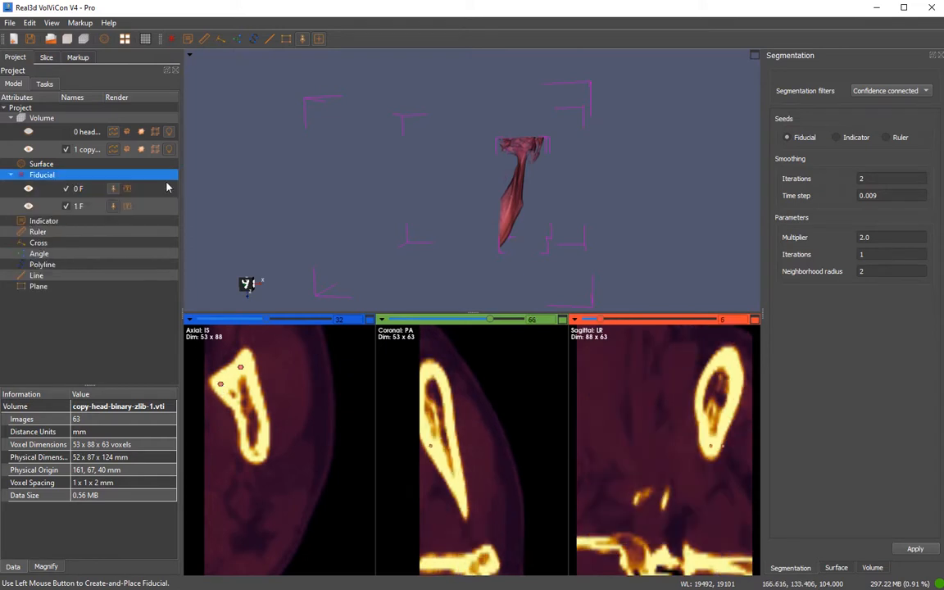
pyautogui.click(441, 378)
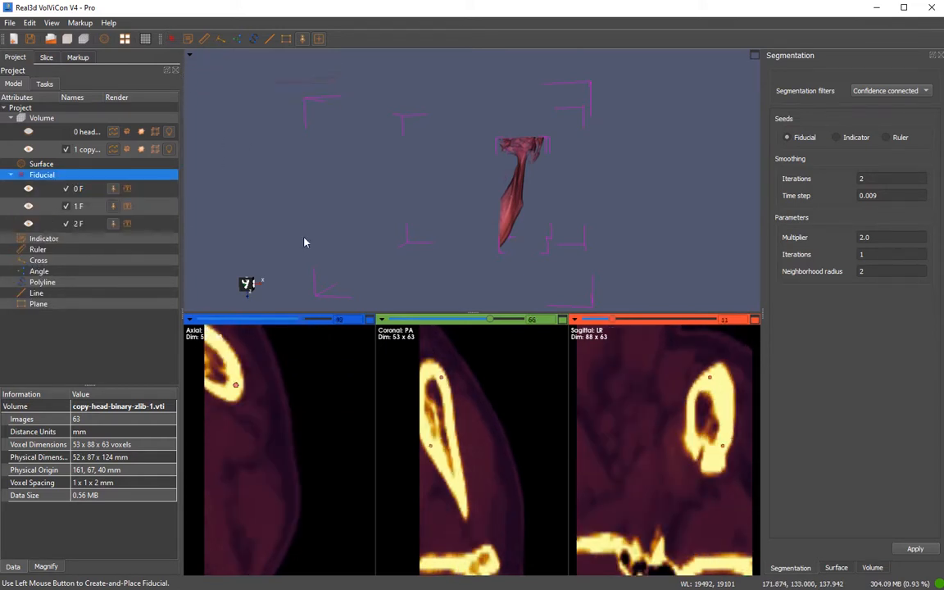
pyautogui.click(458, 485)
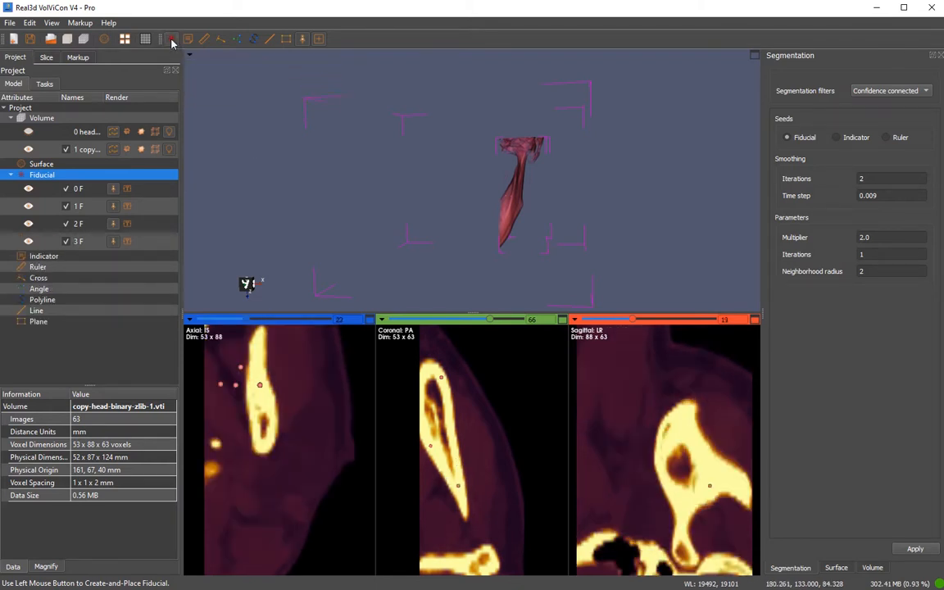
pyautogui.click(451, 422)
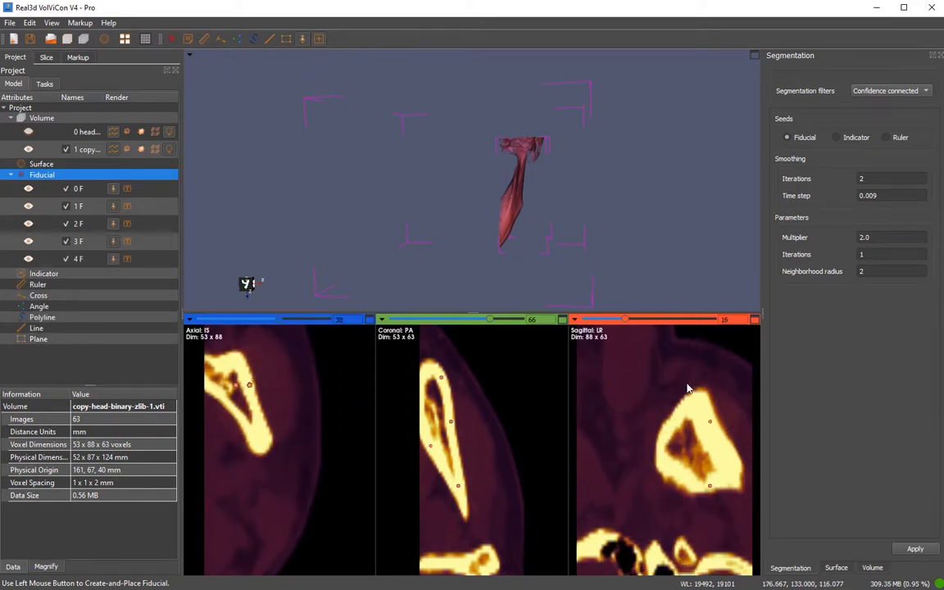
# - Add two seed fiducials in the sagittal view and one in the coronal view, shifting an existing sagittal seed slightly within the bone
pyautogui.click(718, 450)
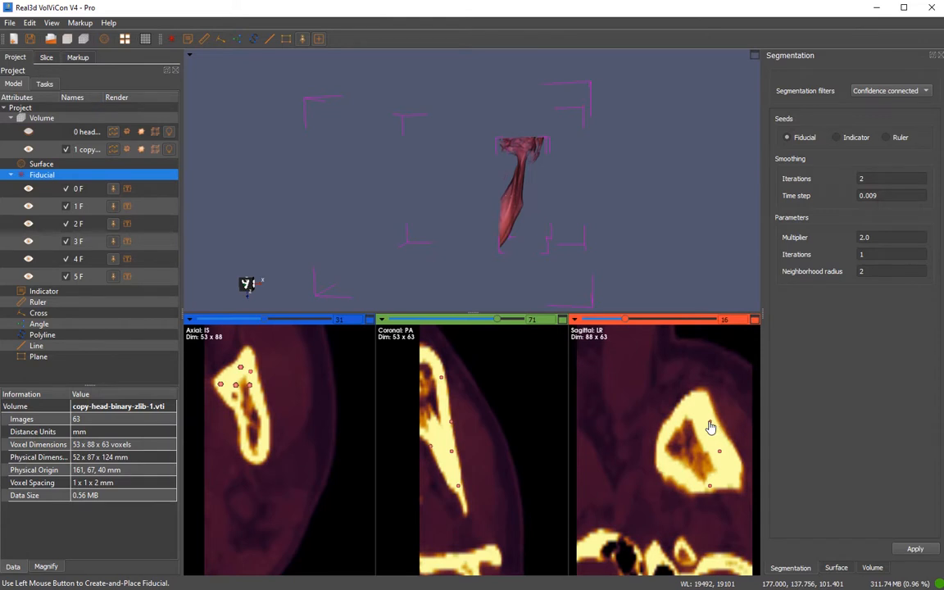
pyautogui.moveTo(710, 422); pyautogui.dragTo(711, 435)
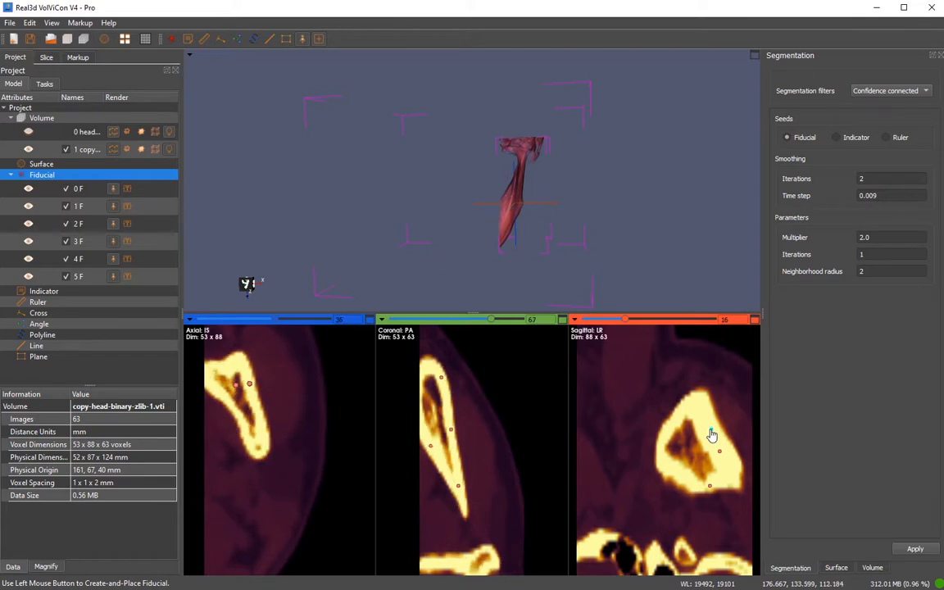
pyautogui.click(319, 41)
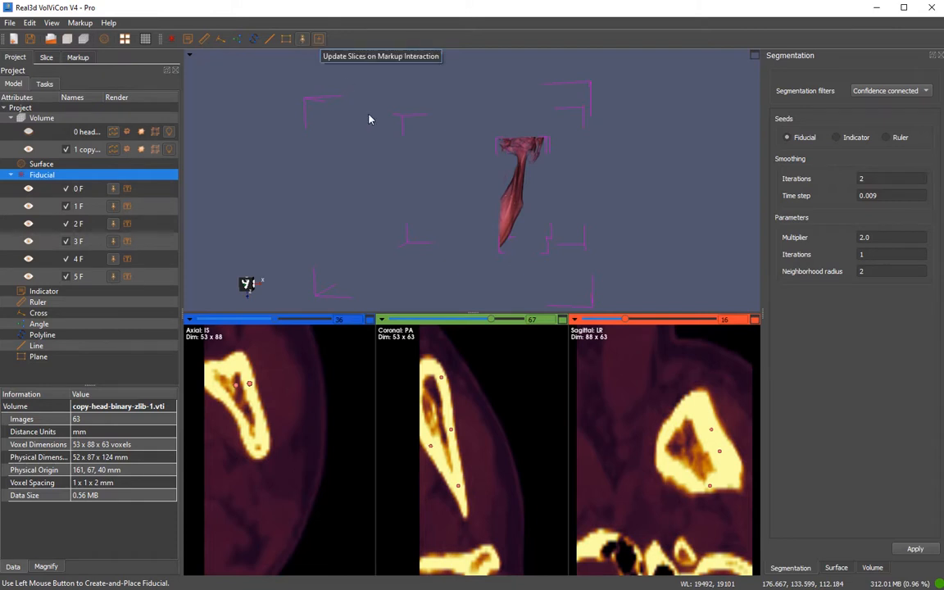
pyautogui.click(694, 407)
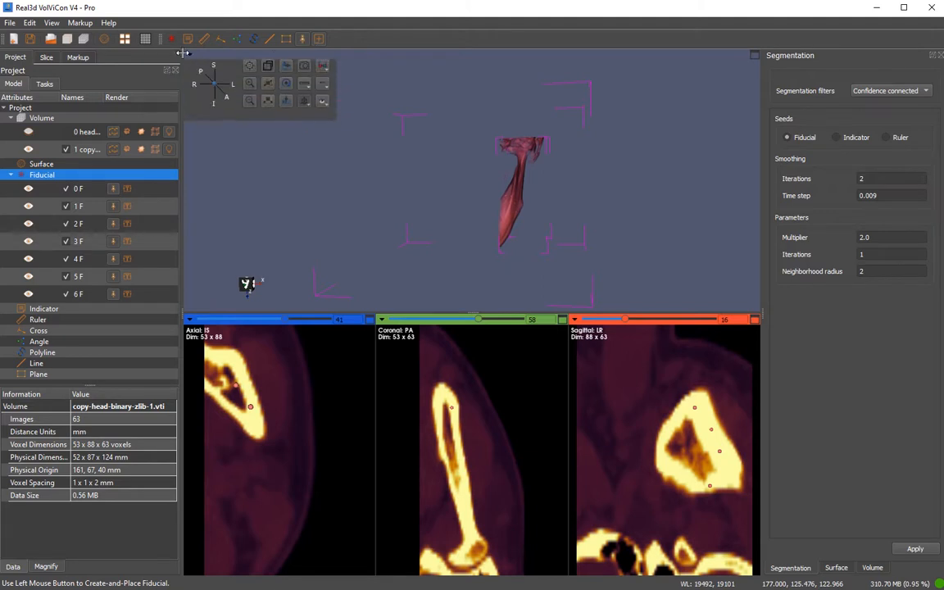
pyautogui.click(464, 507)
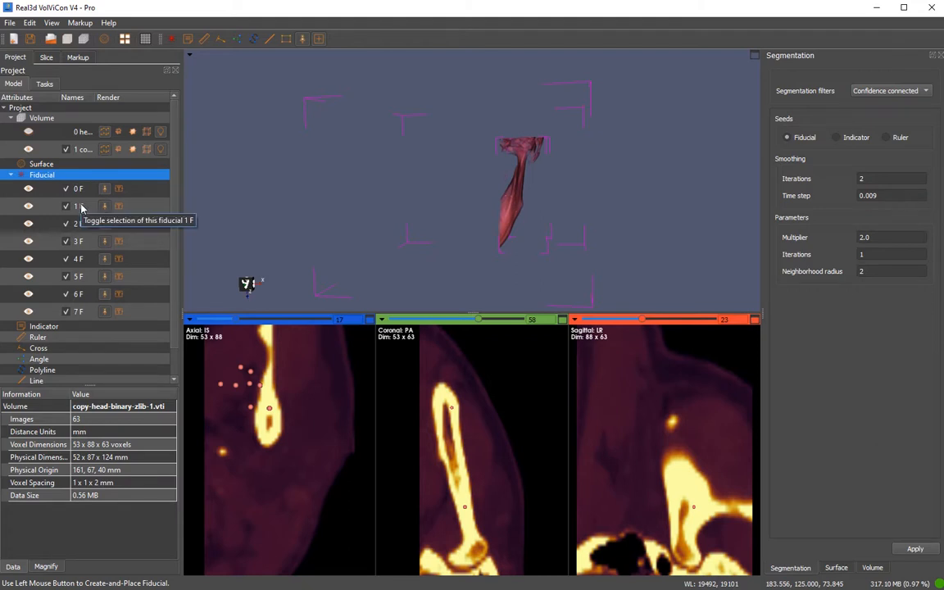
# - Save the project as head_test in the test folder on the Desktop
pyautogui.click(10, 22)
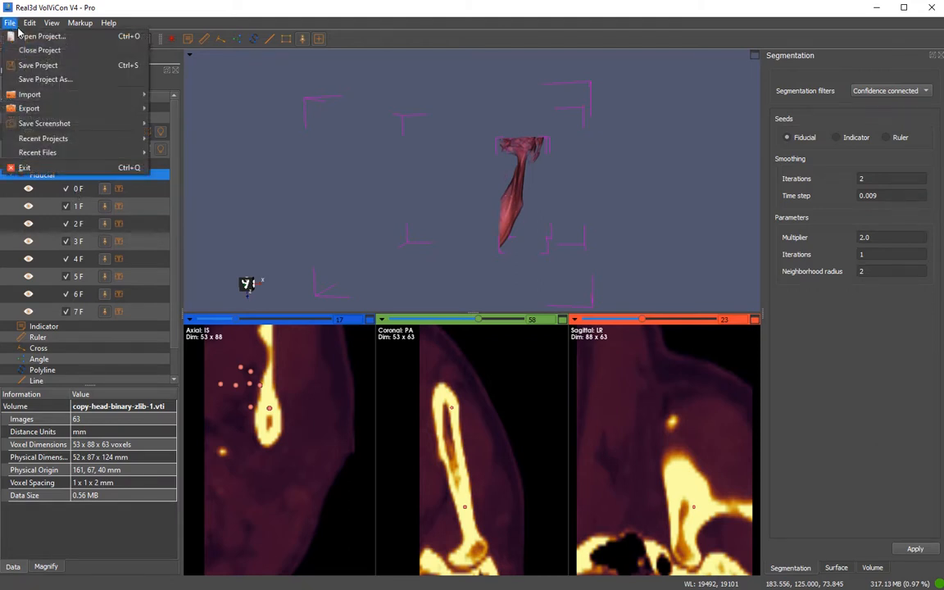
pyautogui.click(63, 70)
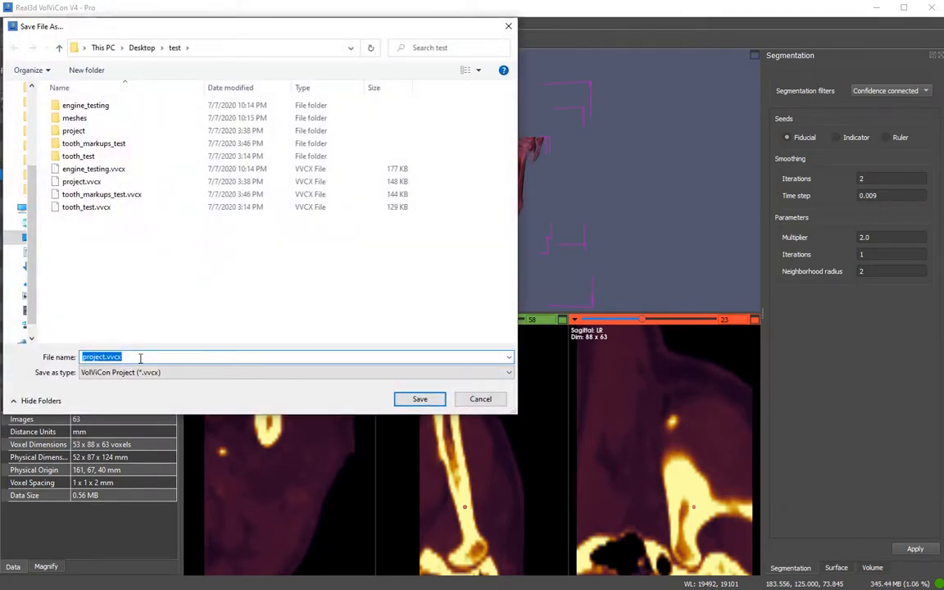
pyautogui.write('he')
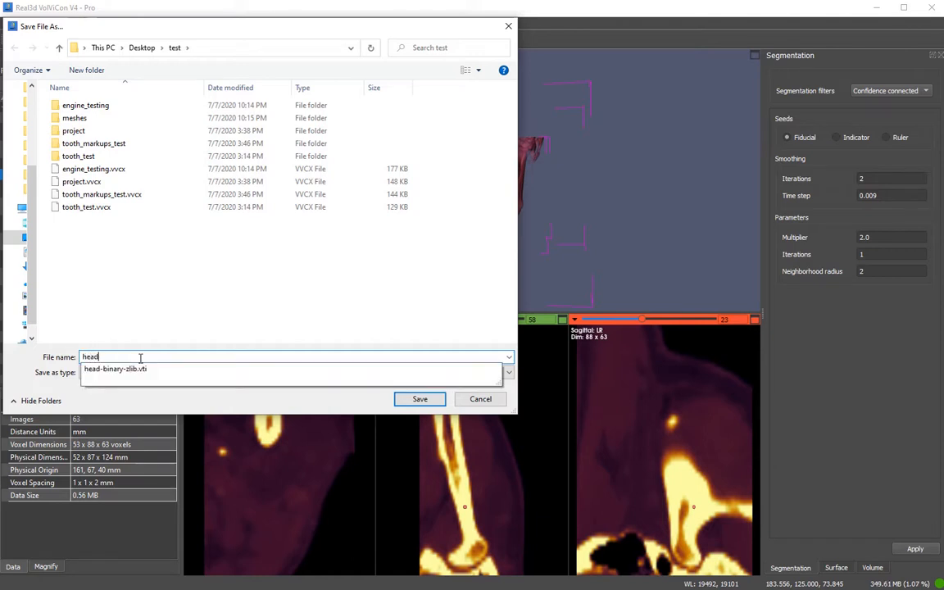
pyautogui.write('ad_test')
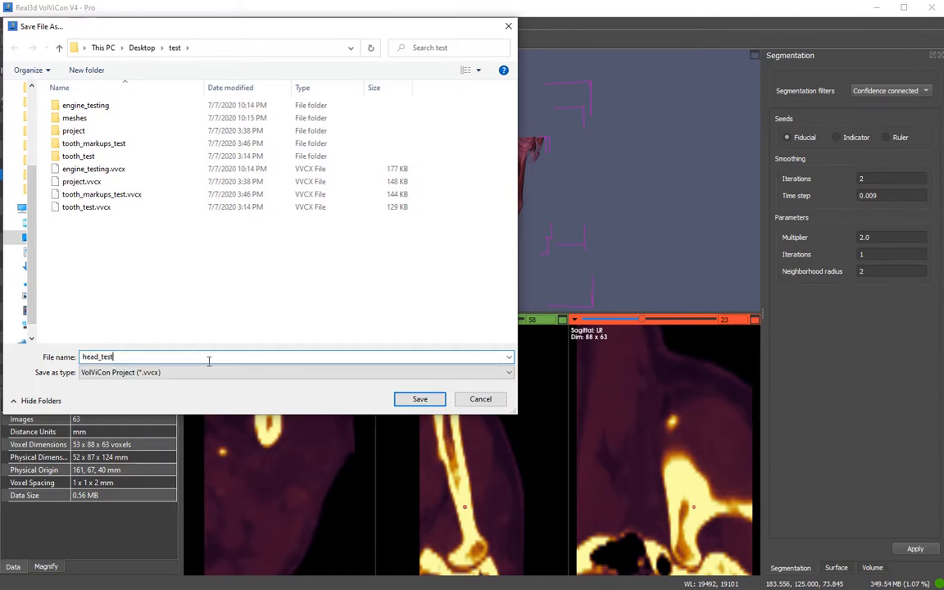
pyautogui.press('Return')
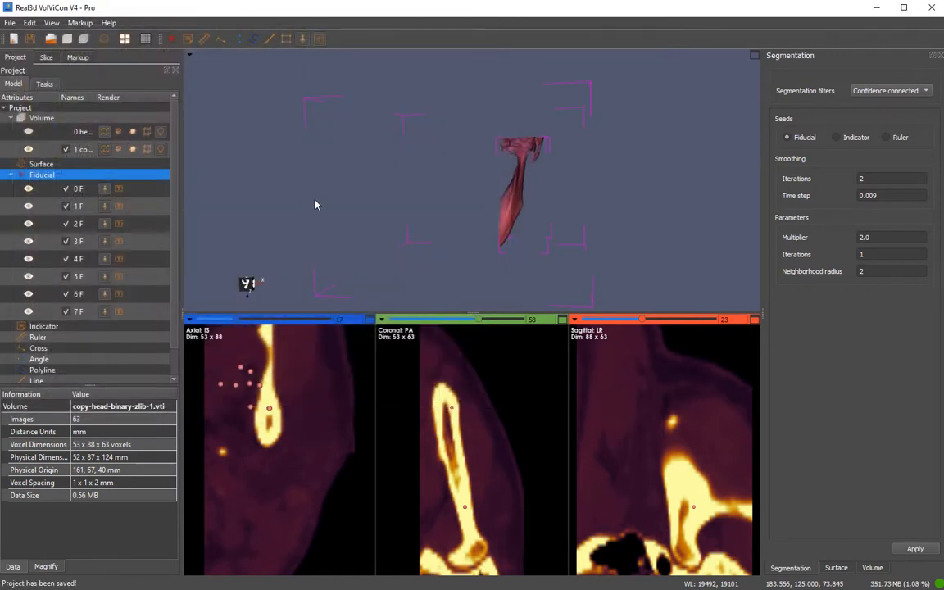
# - Check the fiducials on the bone in 3D and turn on the surface extraction preview for the cropped volume
pyautogui.moveTo(382, 192); pyautogui.dragTo(385, 195)
pyautogui.scroll(5, 551, 230)
pyautogui.moveTo(512, 222)
pyautogui.mouseDown()
pyautogui.moveTo(426, 200)
pyautogui.moveTo(356, 161)
pyautogui.moveTo(392, 240)
pyautogui.moveTo(401, 232)
pyautogui.moveTo(383, 233)
pyautogui.moveTo(485, 238)
pyautogui.moveTo(390, 244)
pyautogui.moveTo(421, 242)
pyautogui.moveTo(409, 235)
pyautogui.mouseUp()
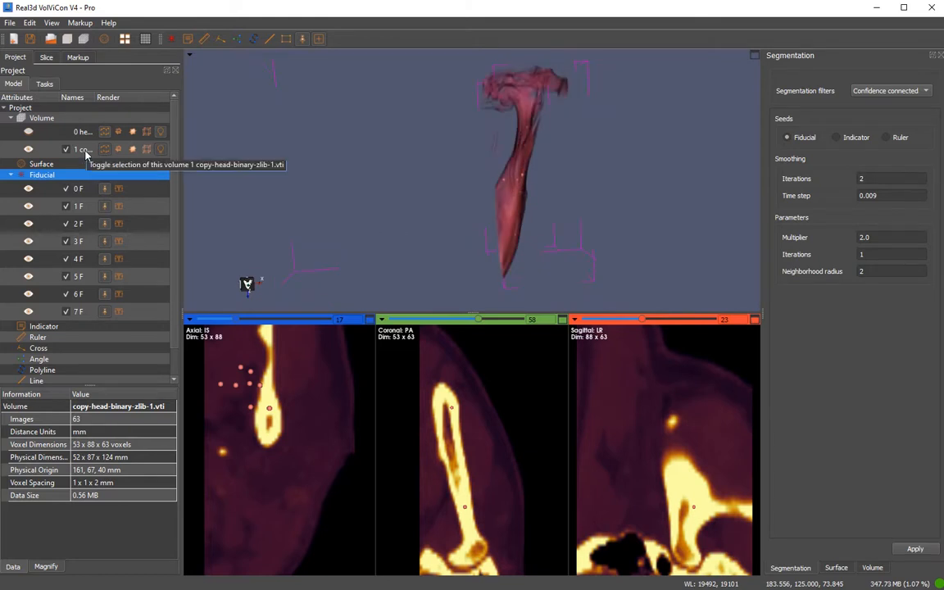
pyautogui.moveTo(415, 242); pyautogui.dragTo(412, 241)
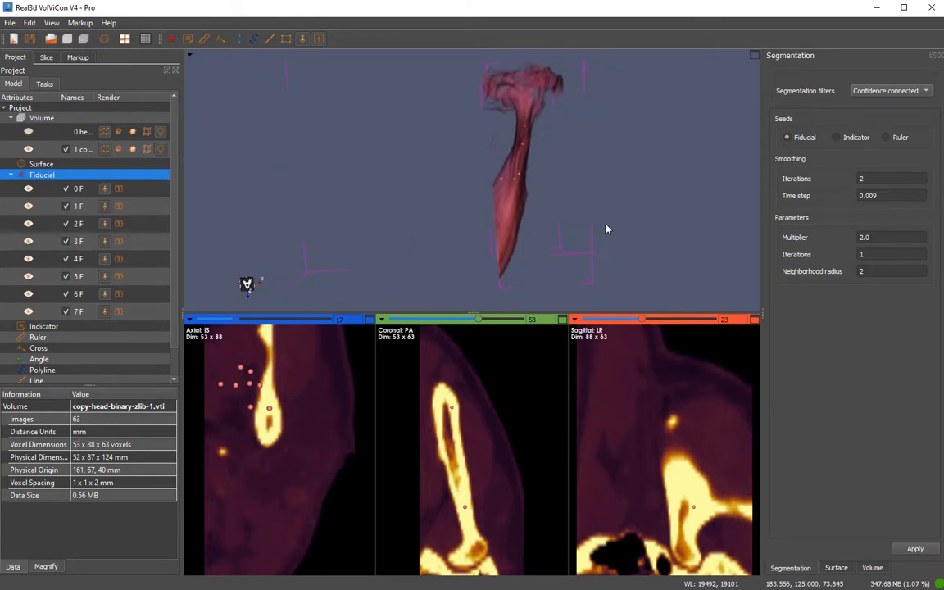
pyautogui.moveTo(606, 229); pyautogui.dragTo(537, 227)
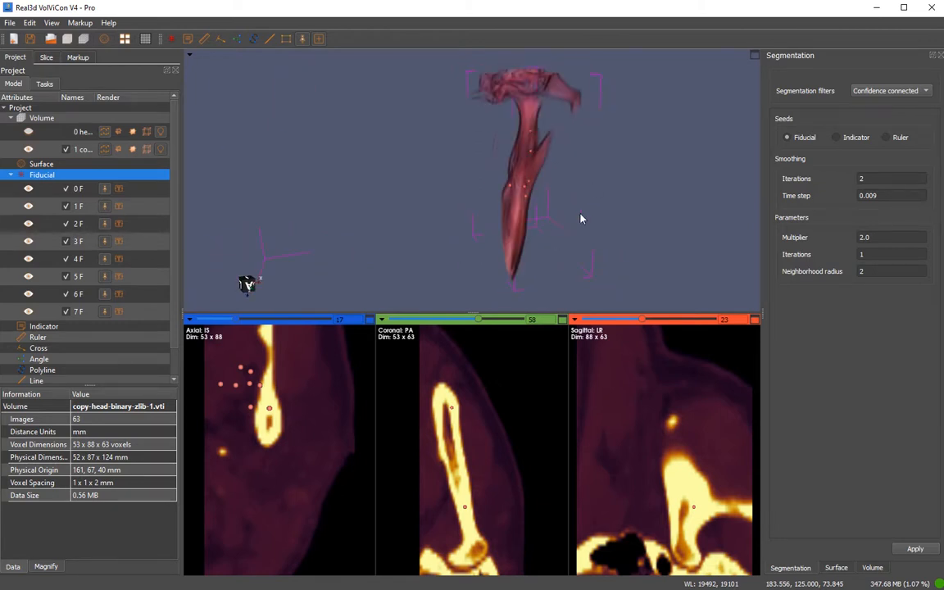
pyautogui.click(872, 568)
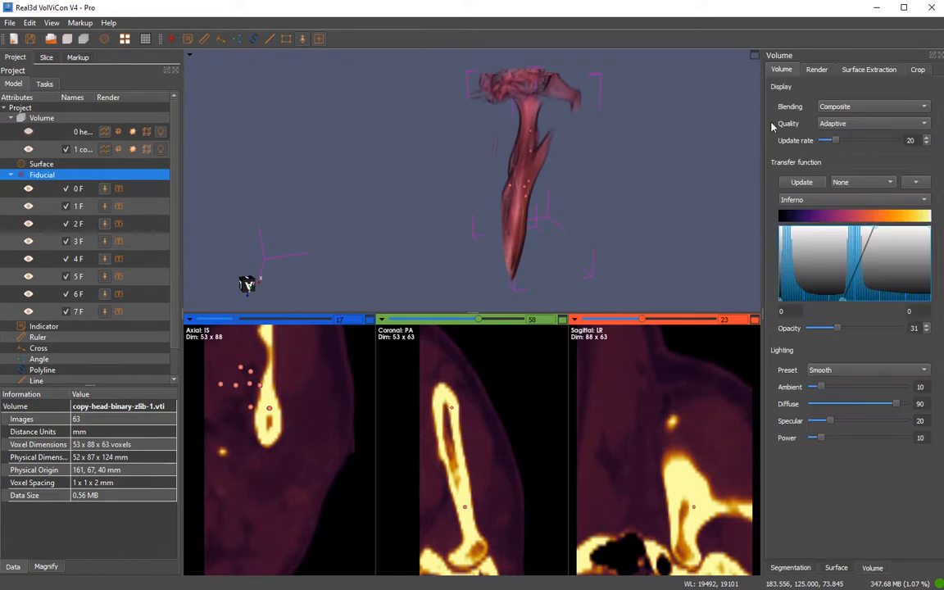
pyautogui.click(860, 72)
pyautogui.click(808, 104)
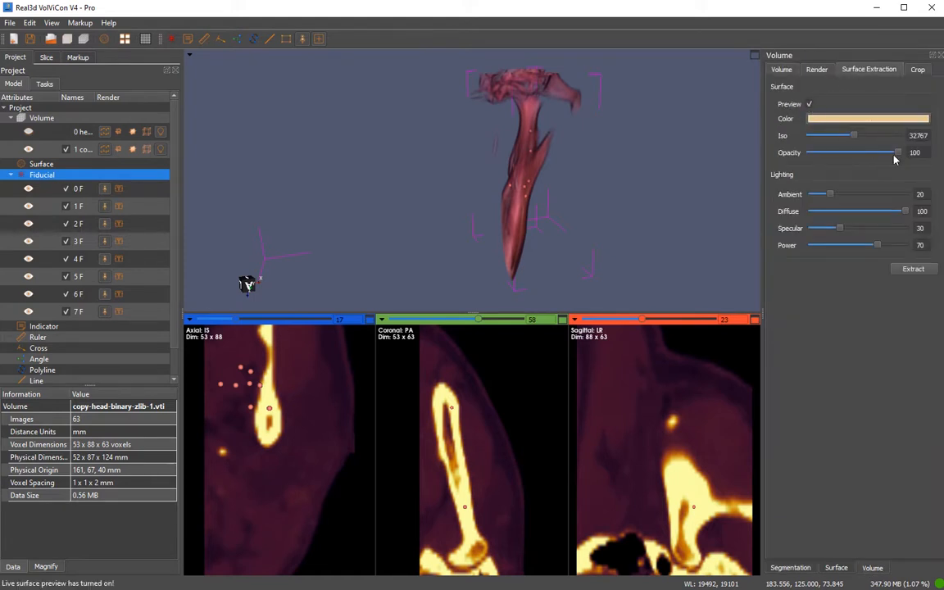
# - Set the surface preview to opacity 92 and iso value 24688, and extract the bone surface
pyautogui.moveTo(898, 154); pyautogui.dragTo(848, 146)
pyautogui.moveTo(738, 193); pyautogui.dragTo(678, 225)
pyautogui.moveTo(857, 146)
pyautogui.mouseDown()
pyautogui.moveTo(834, 144)
pyautogui.moveTo(842, 148)
pyautogui.mouseUp()
pyautogui.moveTo(629, 252)
pyautogui.mouseDown()
pyautogui.moveTo(579, 249)
pyautogui.moveTo(632, 238)
pyautogui.mouseUp()
pyautogui.moveTo(841, 136); pyautogui.dragTo(842, 135)
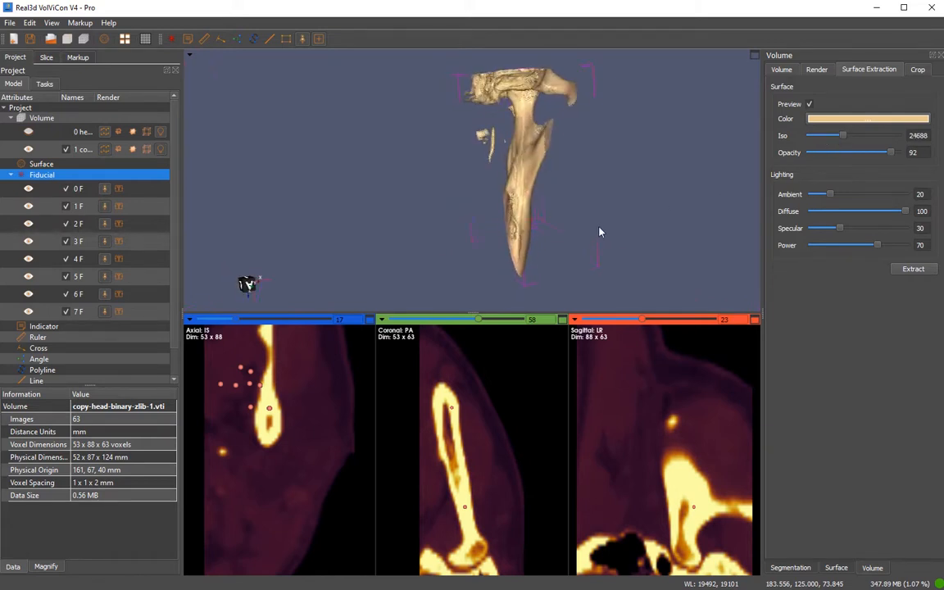
pyautogui.moveTo(601, 228); pyautogui.dragTo(668, 233)
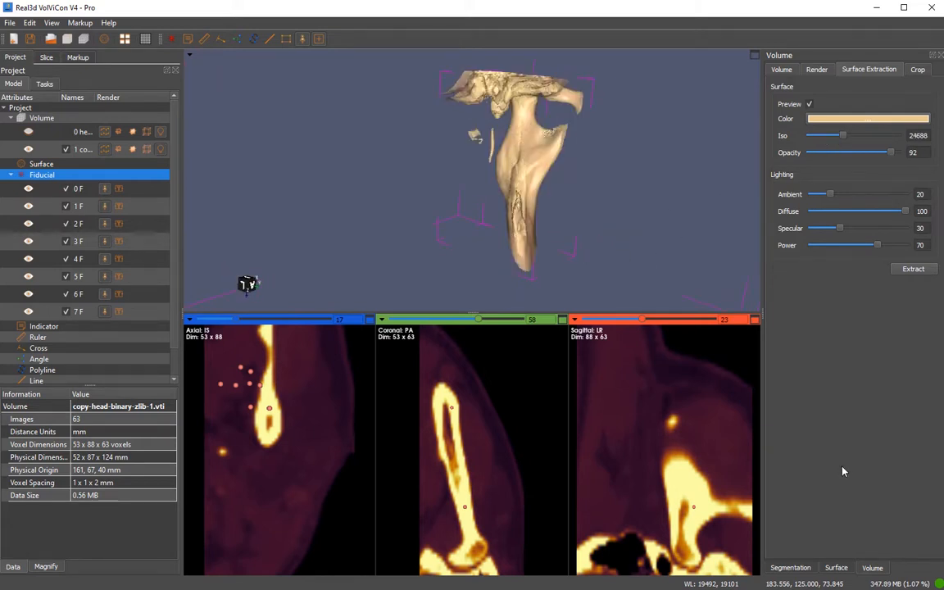
pyautogui.click(912, 269)
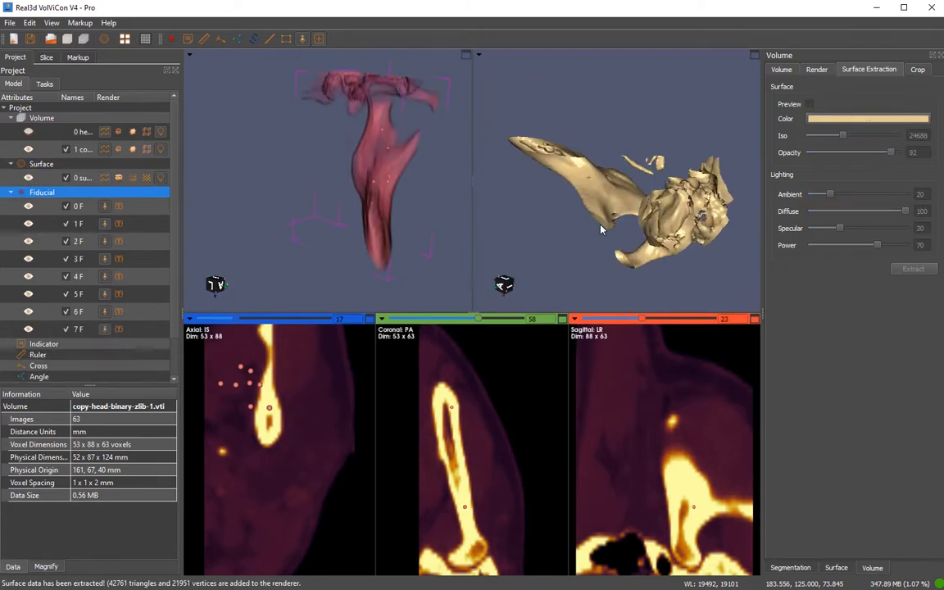
pyautogui.moveTo(536, 197); pyautogui.dragTo(659, 186)
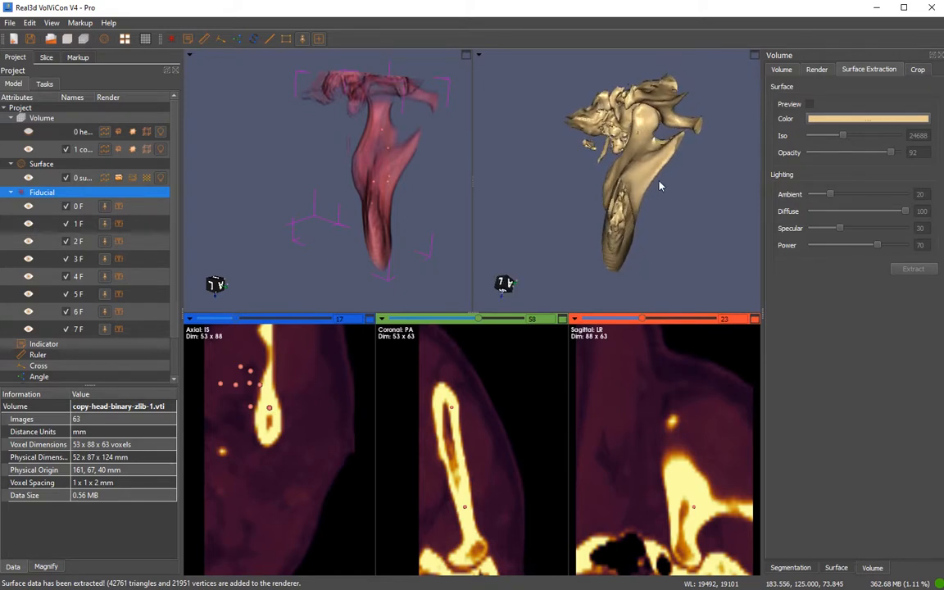
# - Apply the Remove Inside Regions filter to the extracted bone surface
pyautogui.rightClick(84, 179)
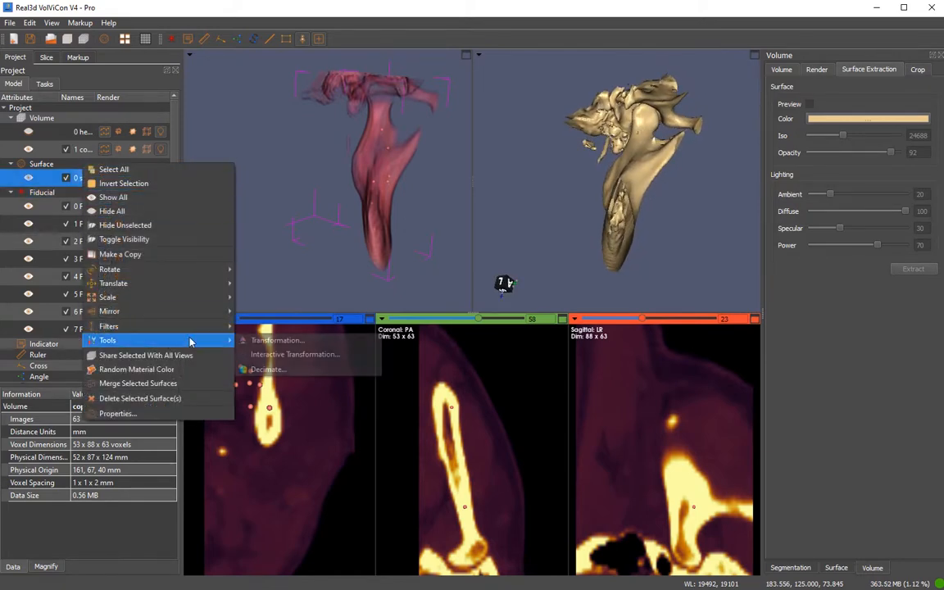
pyautogui.moveTo(197, 330)
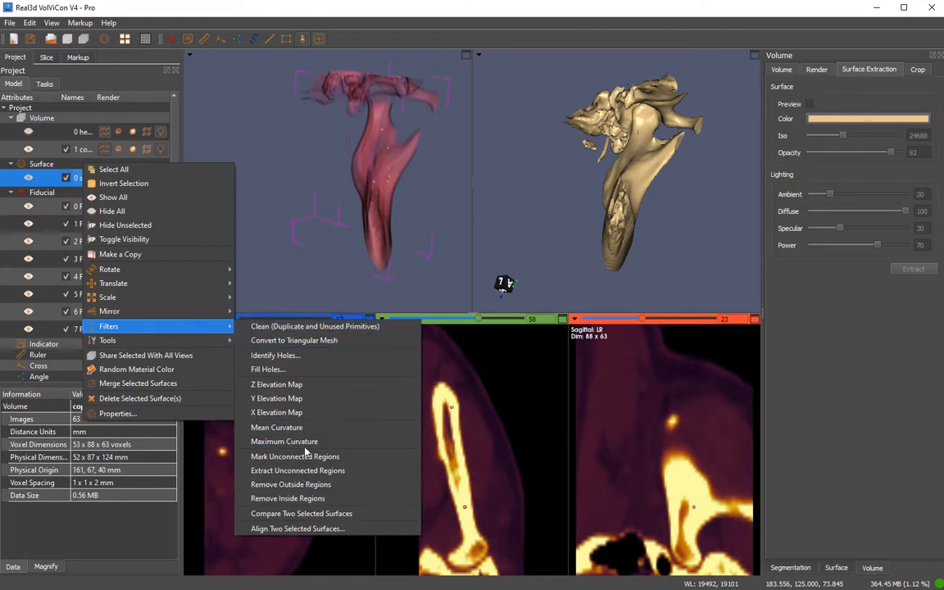
pyautogui.click(285, 498)
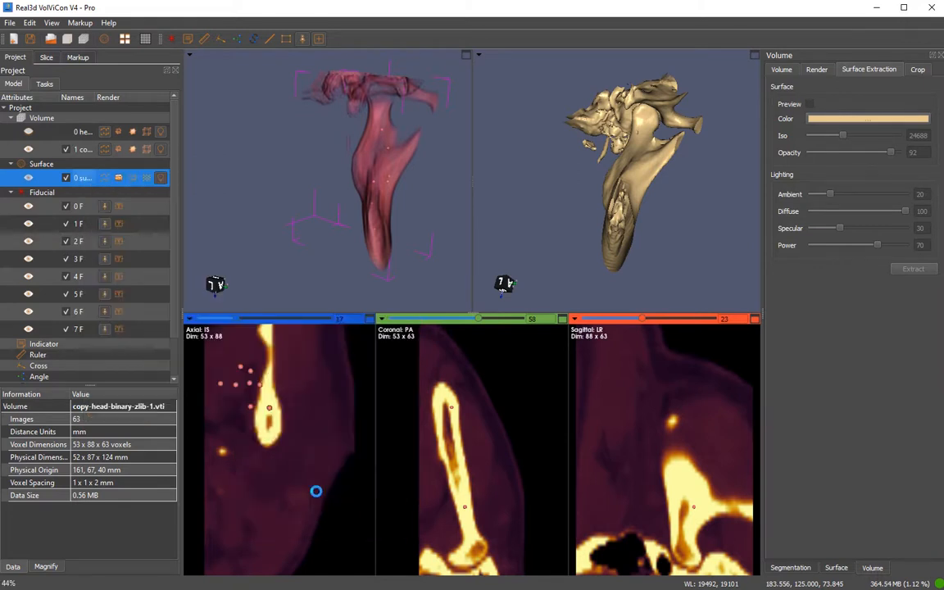
# - Toggle the original surface and the inside-regions surface alternately to compare them in 3D
pyautogui.click(30, 179)
pyautogui.click(30, 179)
pyautogui.click(31, 195)
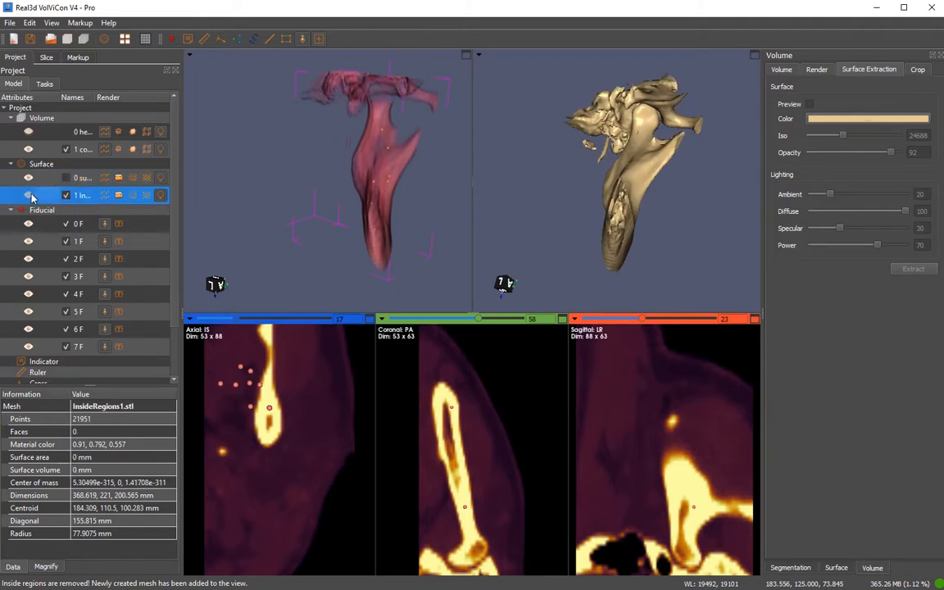
pyautogui.click(29, 179)
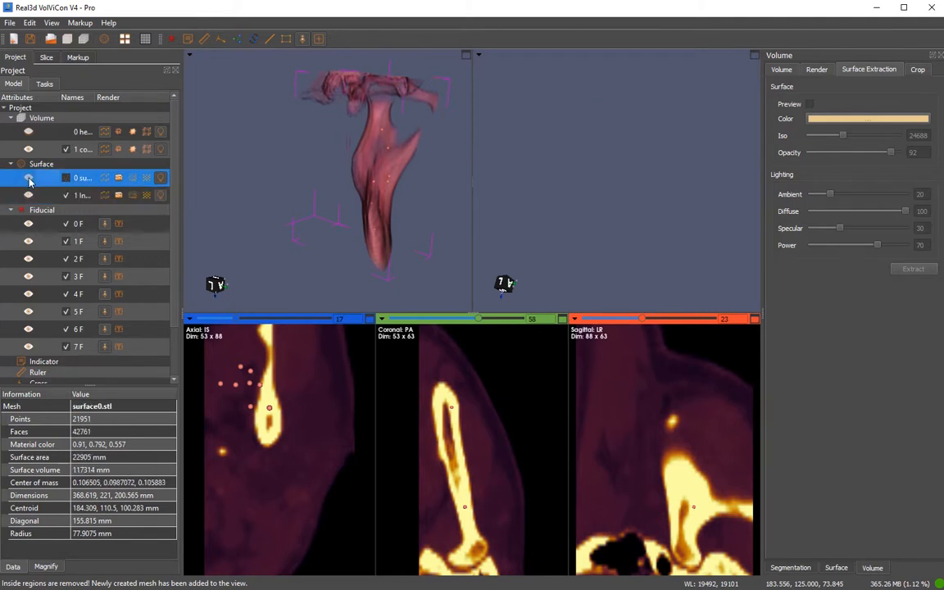
pyautogui.click(30, 195)
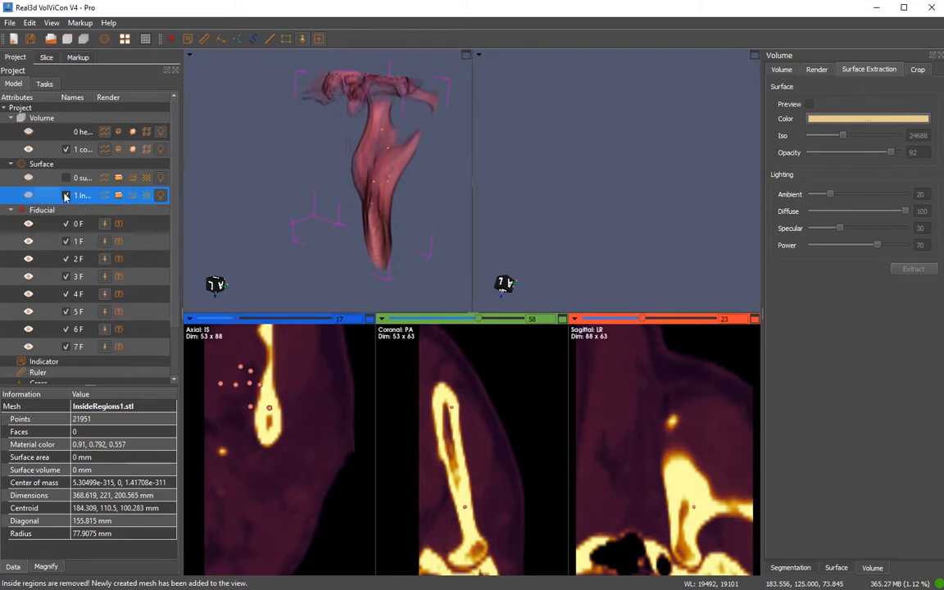
pyautogui.click(28, 176)
pyautogui.moveTo(566, 168); pyautogui.dragTo(579, 195)
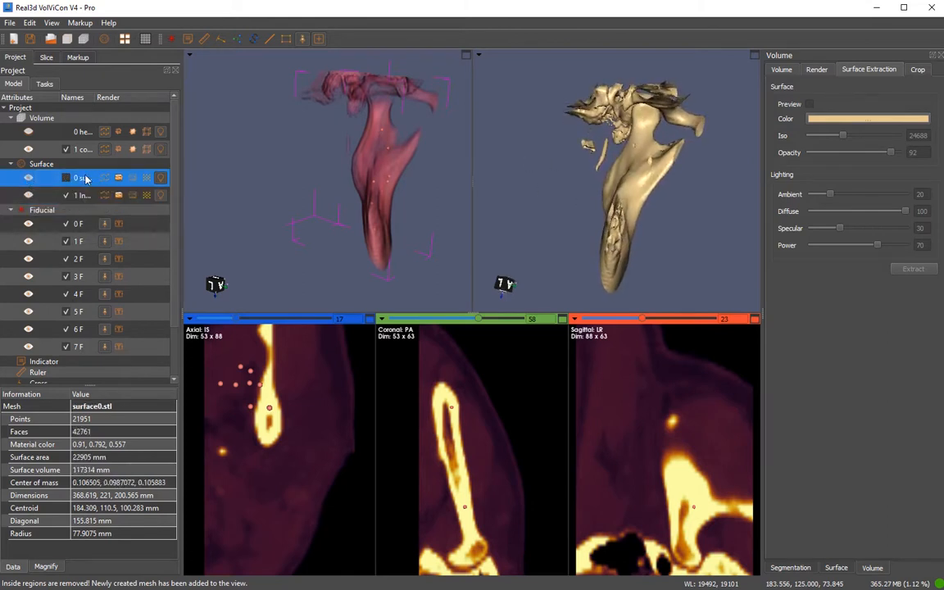
# - Apply the Mark Unconnected Regions filter to the original bone surface only and inspect the coloured regions
pyautogui.click(67, 196)
pyautogui.click(67, 178)
pyautogui.rightClick(79, 169)
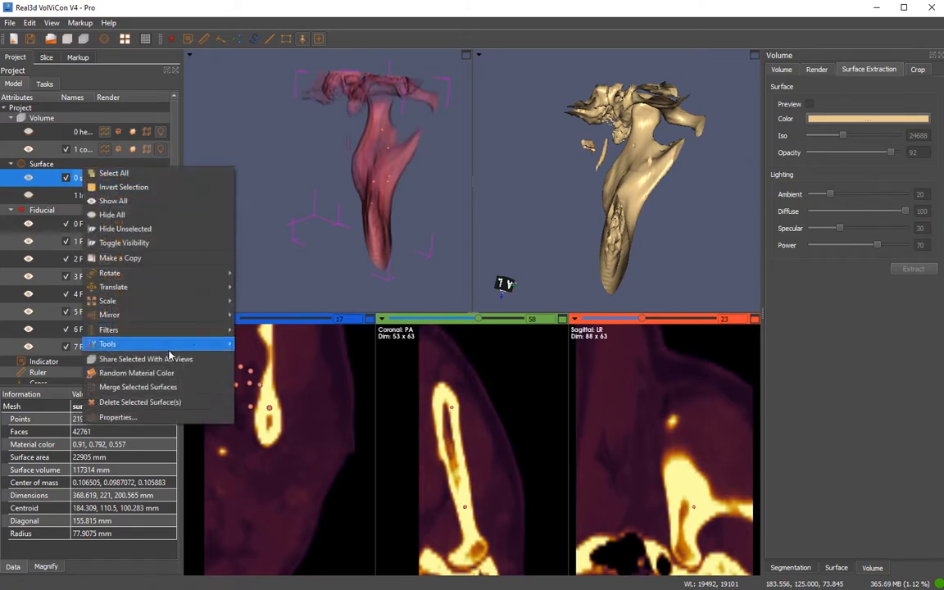
pyautogui.moveTo(220, 329)
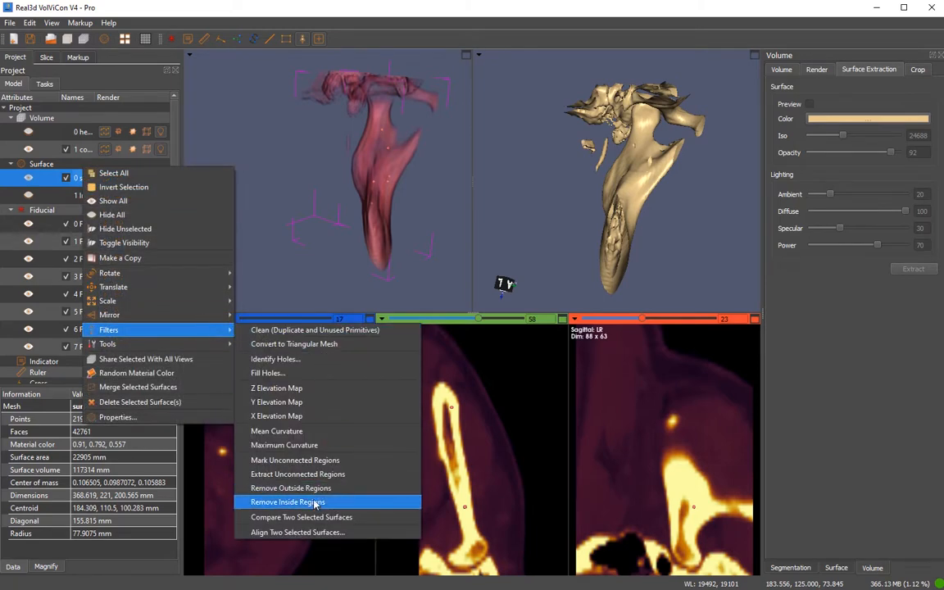
pyautogui.click(311, 460)
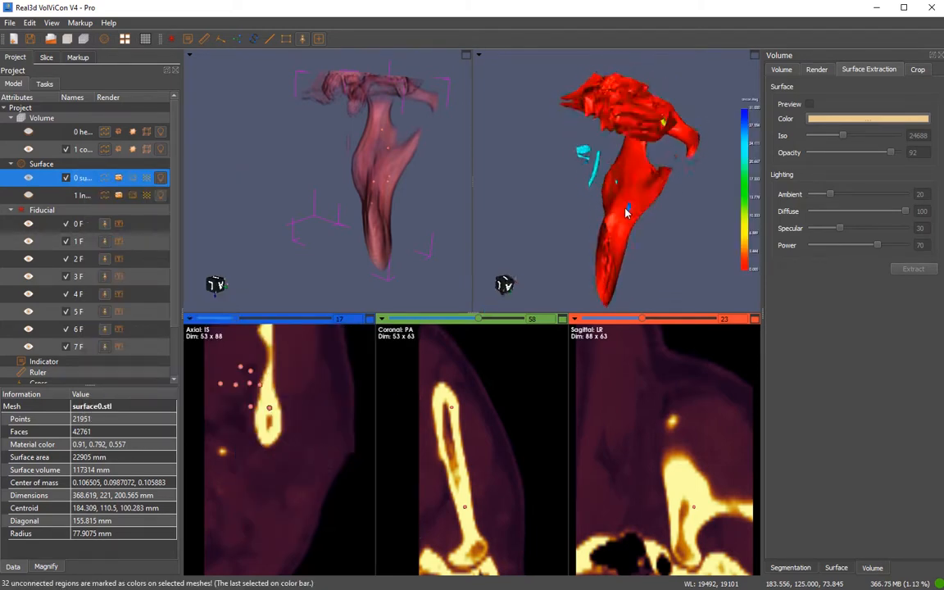
pyautogui.moveTo(625, 212); pyautogui.dragTo(589, 177)
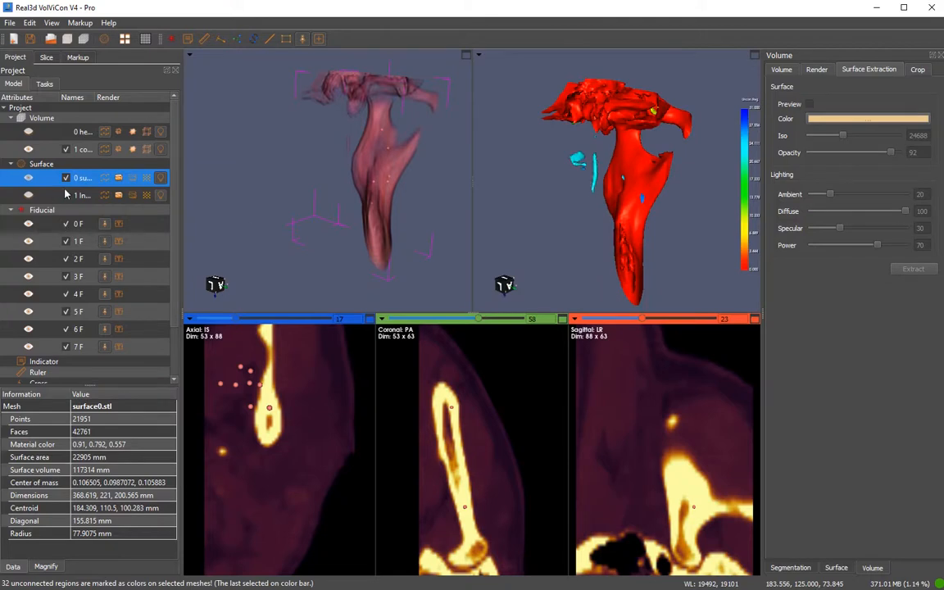
# - Apply the Remove Outside Regions filter to the original bone surface and compare the new mesh with the original in 3D
pyautogui.rightClick(82, 169)
pyautogui.moveTo(178, 329)
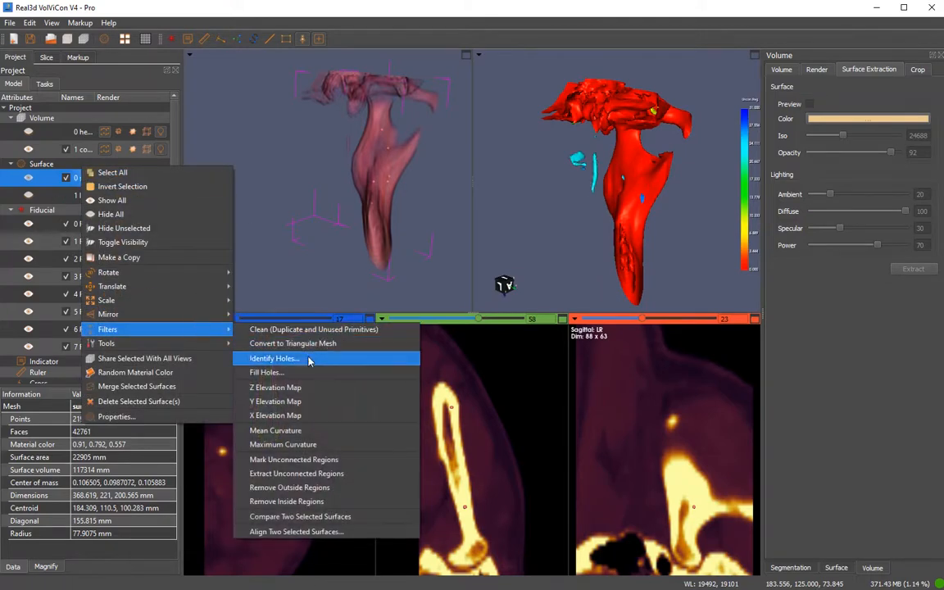
pyautogui.click(291, 487)
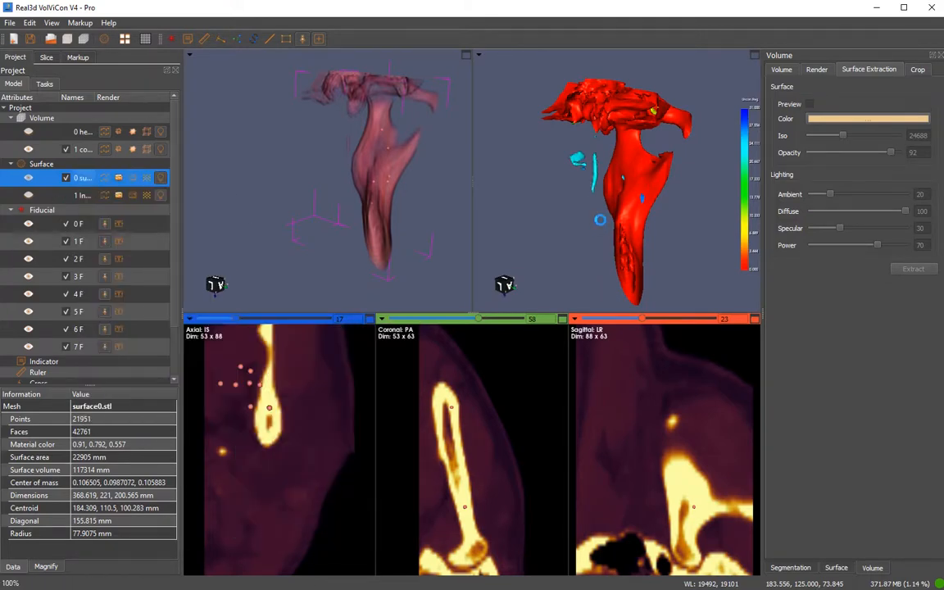
pyautogui.click(29, 177)
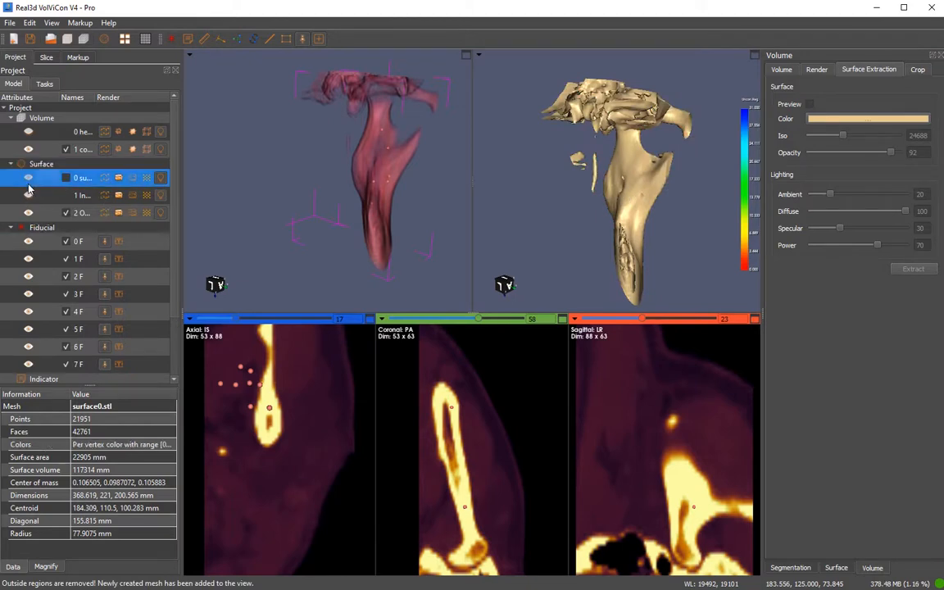
pyautogui.click(29, 212)
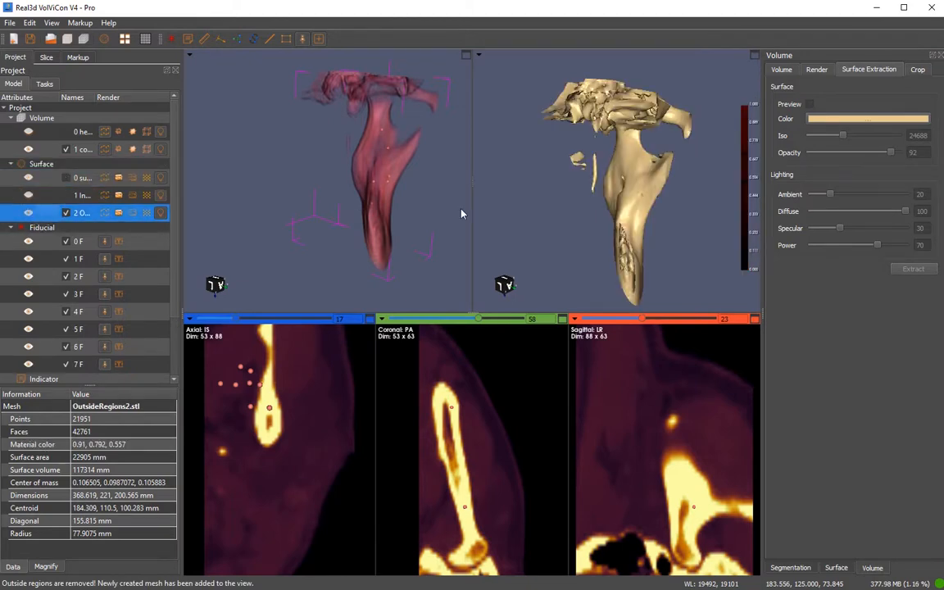
pyautogui.moveTo(548, 185); pyautogui.dragTo(601, 206)
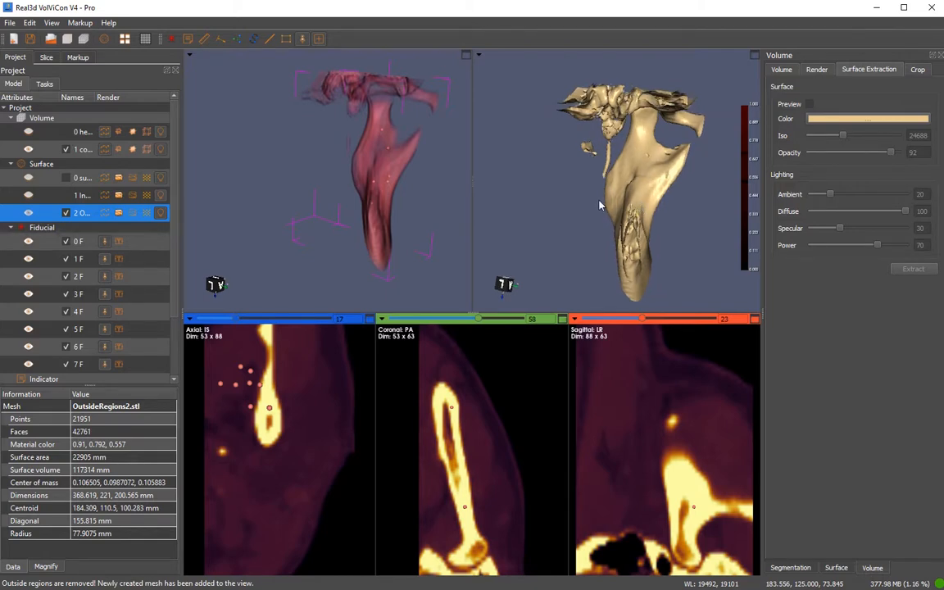
# - Select all three surfaces in the project and delete them
pyautogui.click(57, 180)
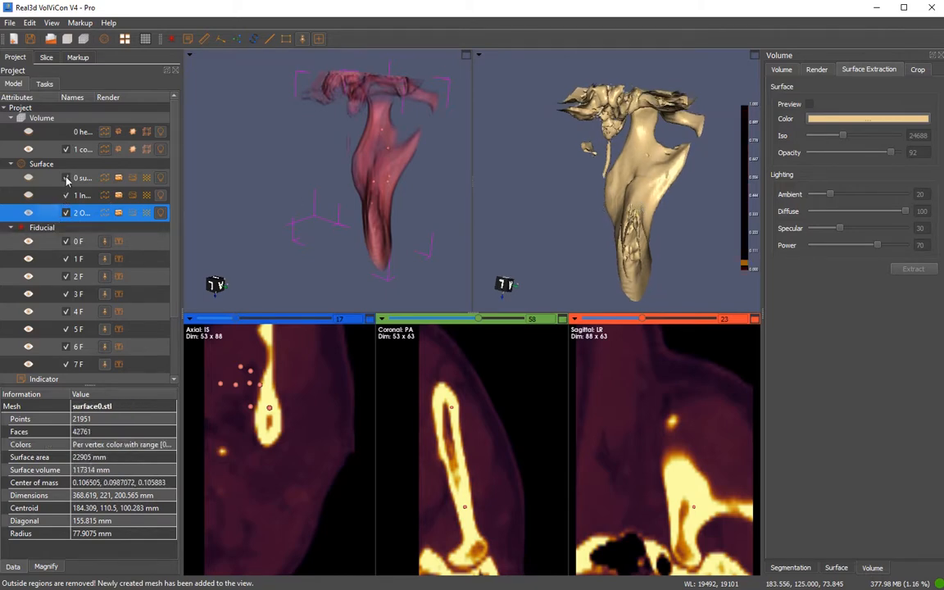
pyautogui.rightClick(64, 173)
pyautogui.click(133, 401)
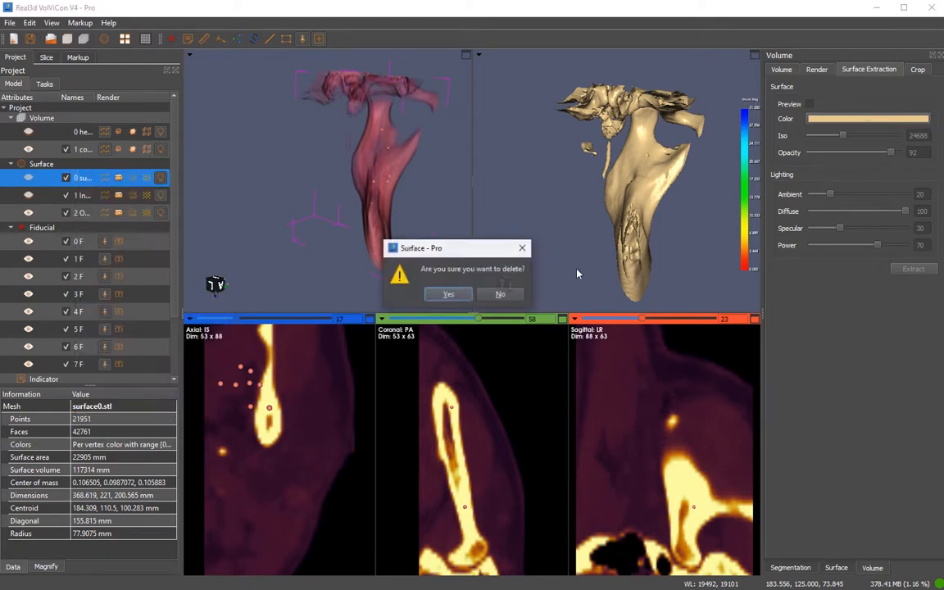
pyautogui.click(449, 293)
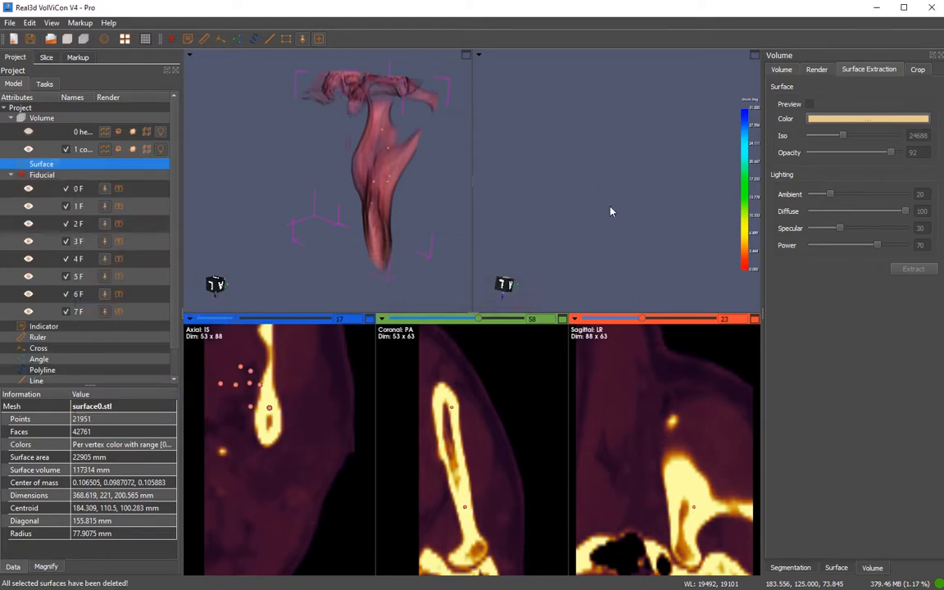
# - Switch the layout to one large 3D view above the axial, coronal and sagittal slices
pyautogui.click(127, 39)
pyautogui.click(163, 49)
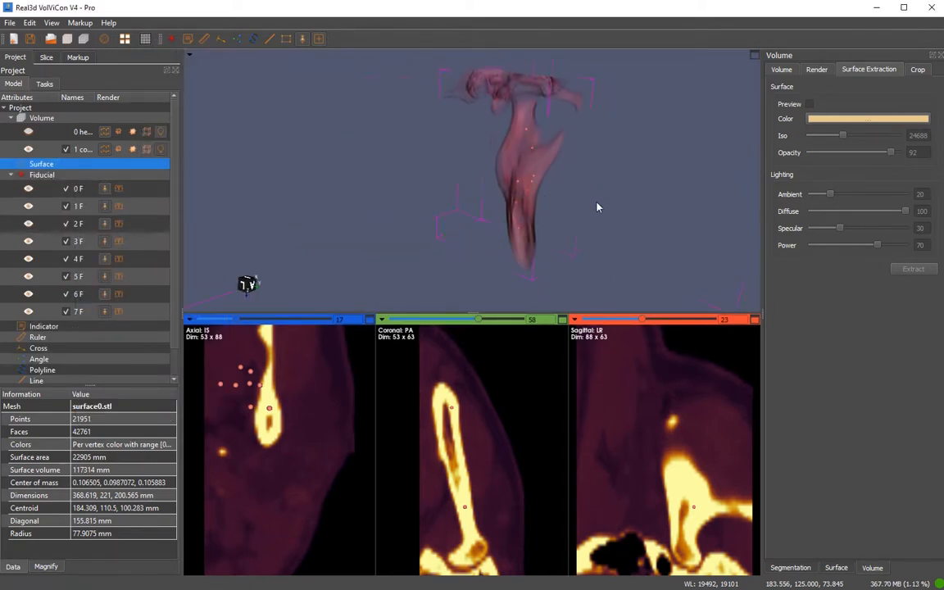
pyautogui.moveTo(597, 203); pyautogui.dragTo(630, 225)
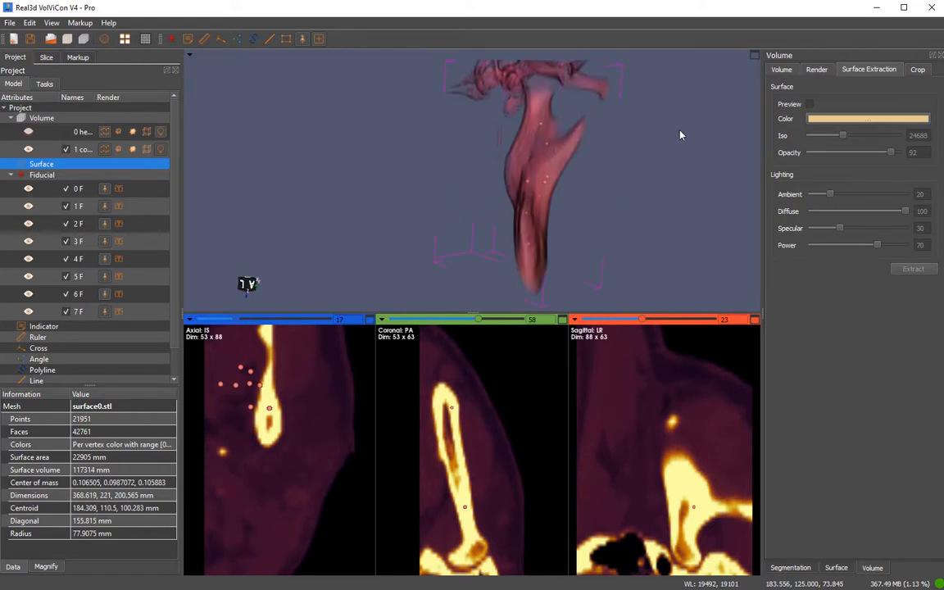
# - Run the Confidence connected segmentation on the cropped volume with fiducial seeds, multiplier 2.0, 1 iteration and neighborhood radius 2, and inspect it in 3D
pyautogui.click(791, 568)
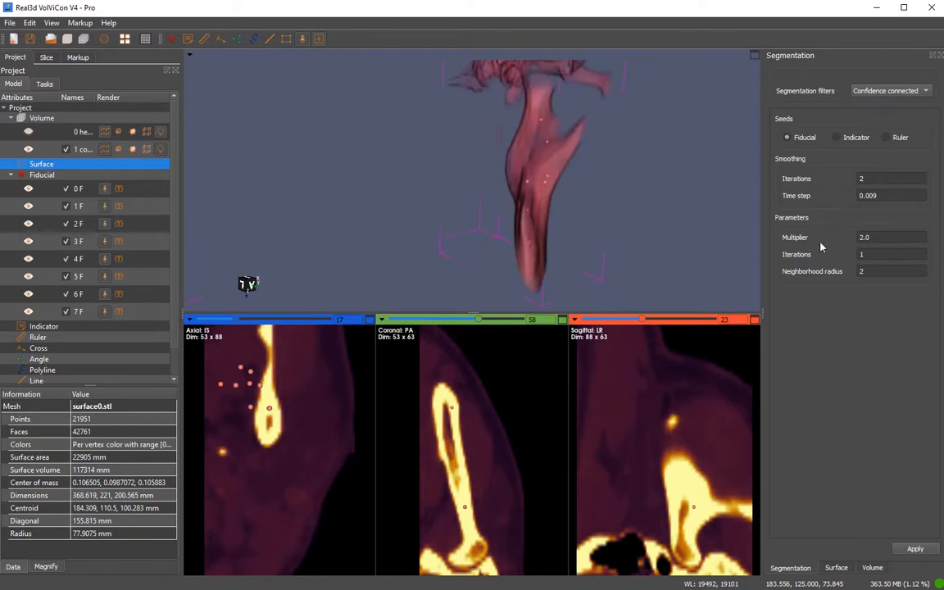
pyautogui.click(920, 551)
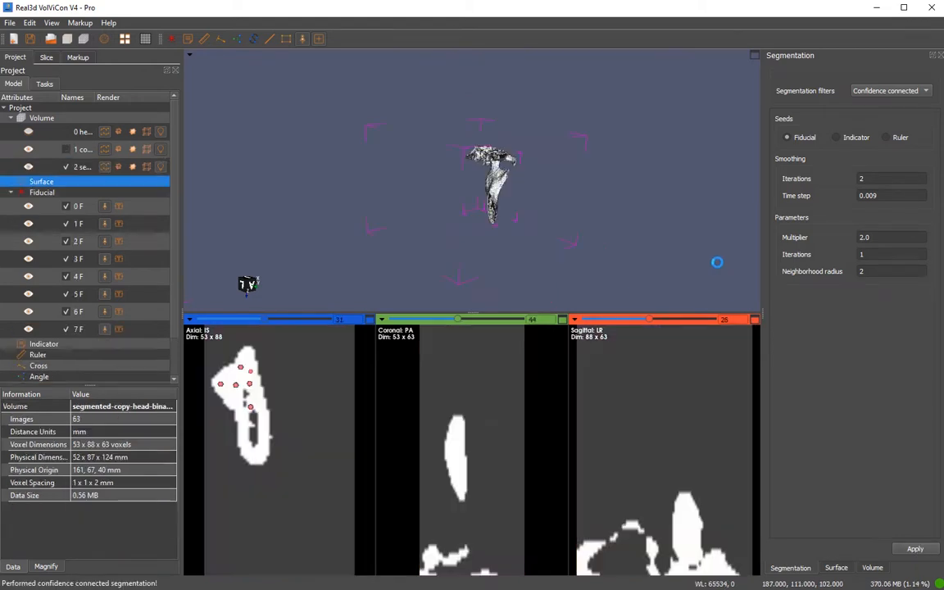
pyautogui.moveTo(700, 268); pyautogui.dragTo(604, 270)
pyautogui.scroll(5, 560, 233)
pyautogui.moveTo(447, 246); pyautogui.dragTo(430, 227)
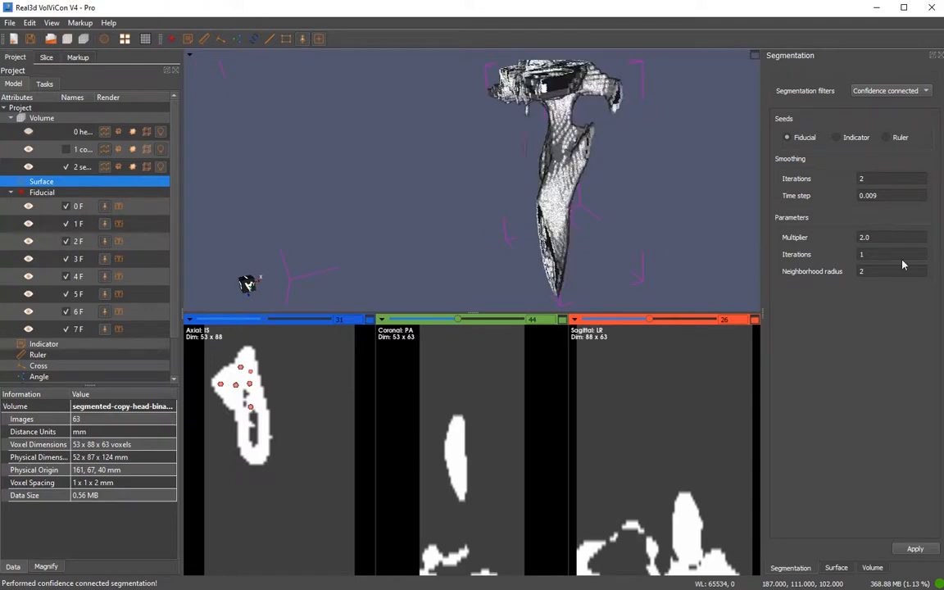
pyautogui.moveTo(631, 236); pyautogui.dragTo(625, 231)
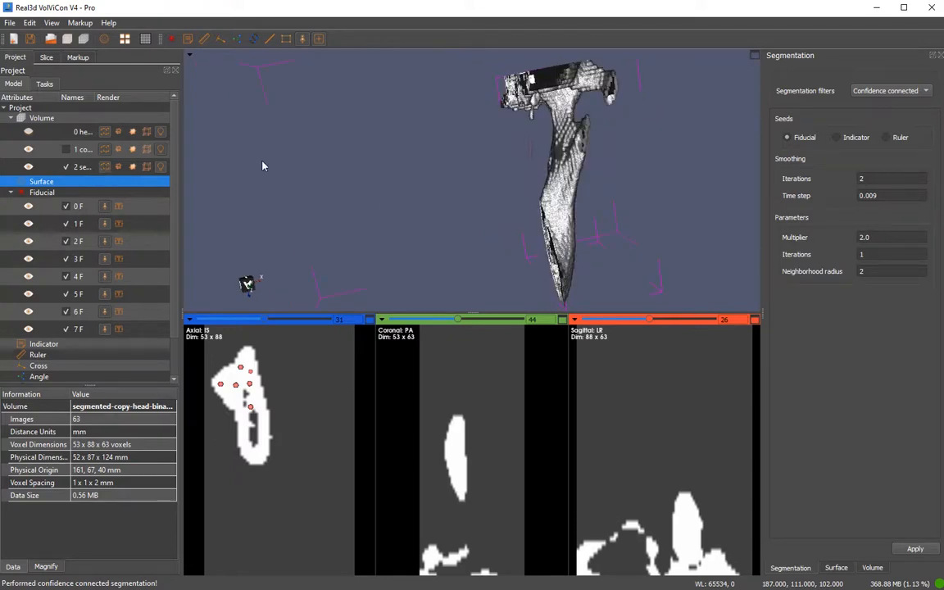
pyautogui.moveTo(262, 167); pyautogui.dragTo(577, 219)
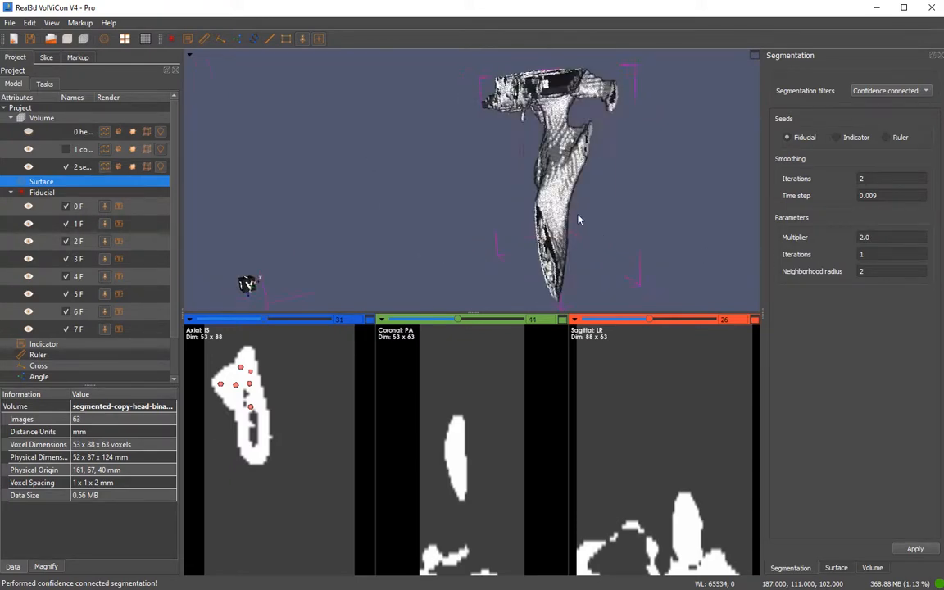
# - Apply a Gaussian Smooth filter to the segmented volume with standard deviation 1.750 and radius factor 2.000
pyautogui.scroll(5, 665, 188)
pyautogui.scroll(-2, 660, 199)
pyautogui.moveTo(660, 199); pyautogui.dragTo(513, 189, button='middle')
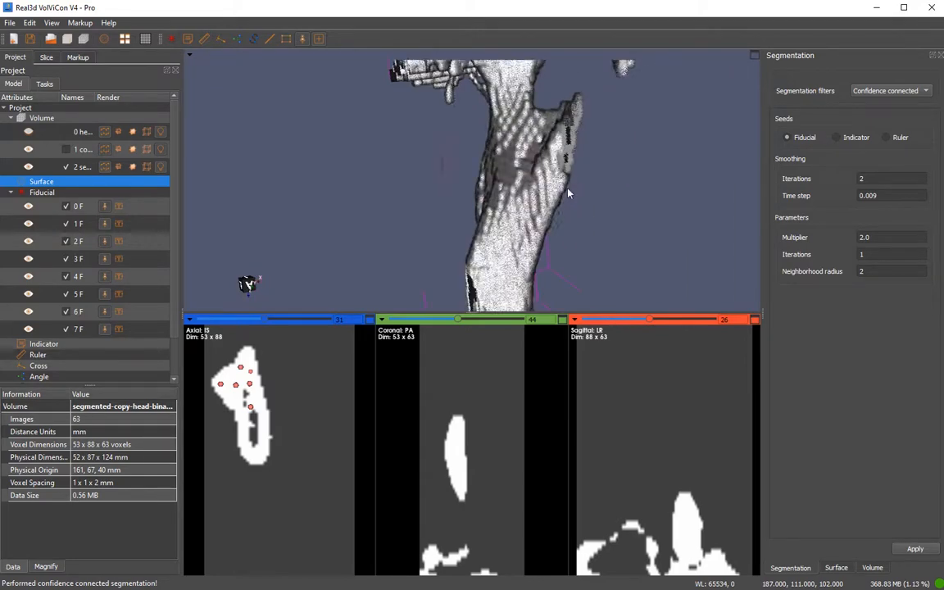
pyautogui.scroll(2, 568, 193)
pyautogui.click(89, 160)
pyautogui.rightClick(82, 160)
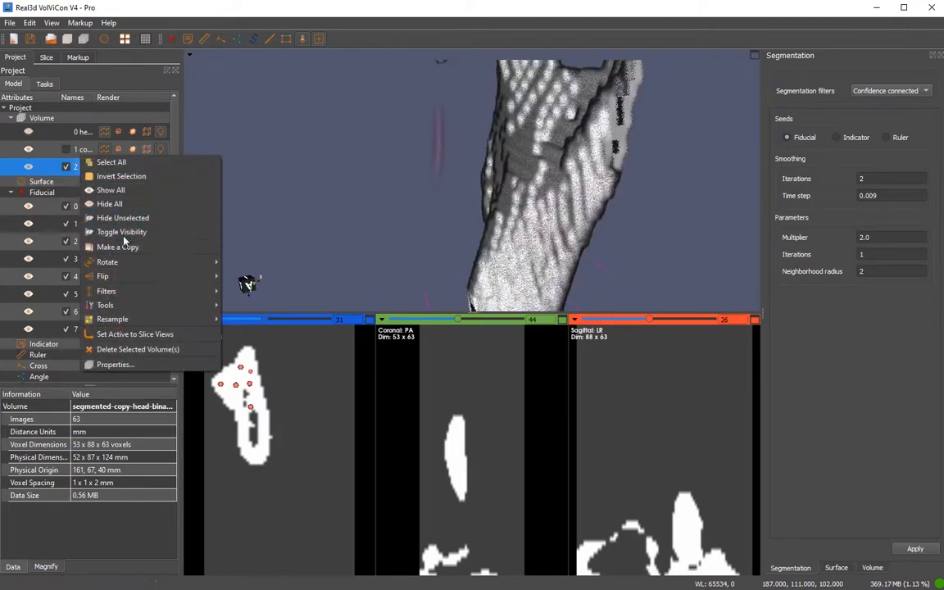
pyautogui.moveTo(183, 293)
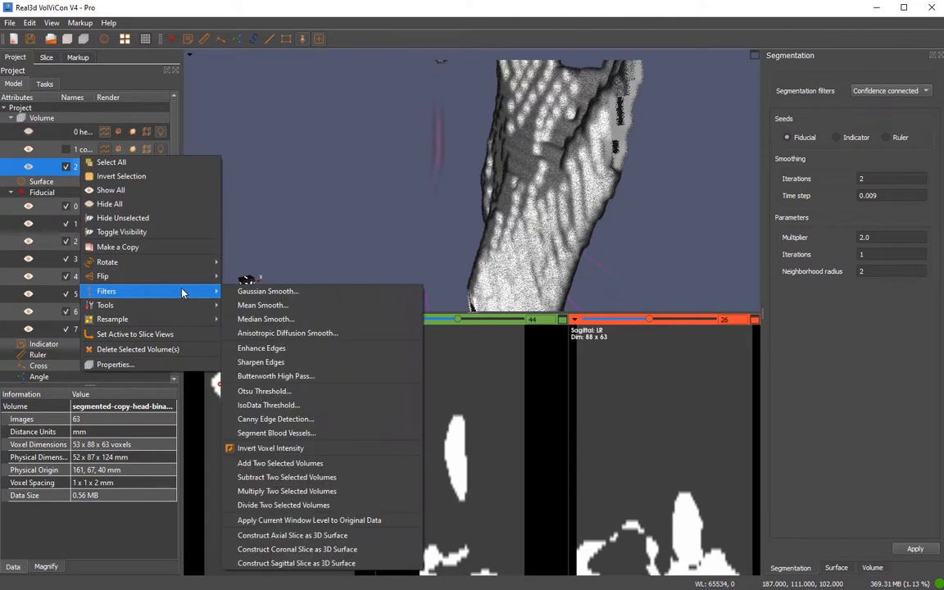
pyautogui.click(311, 292)
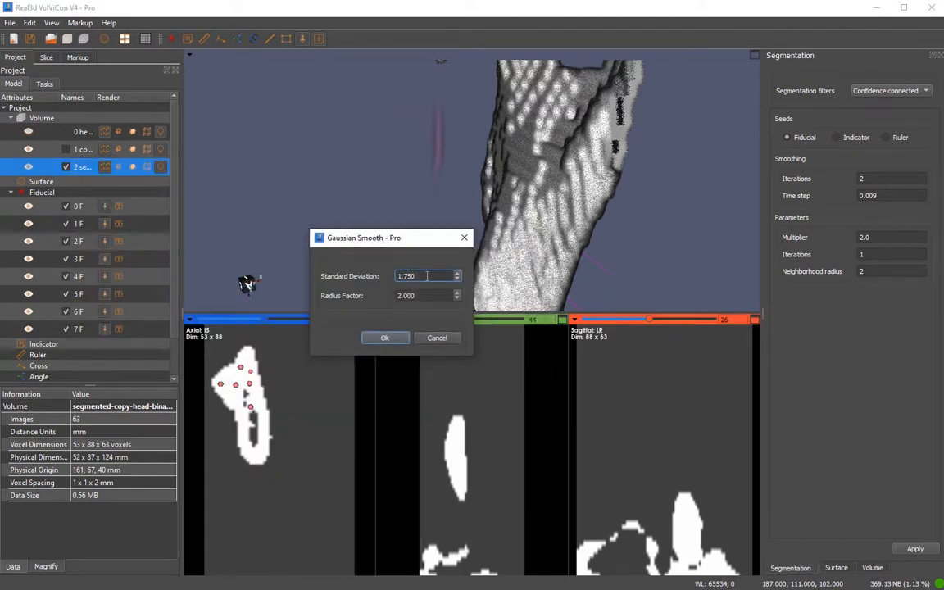
pyautogui.click(384, 337)
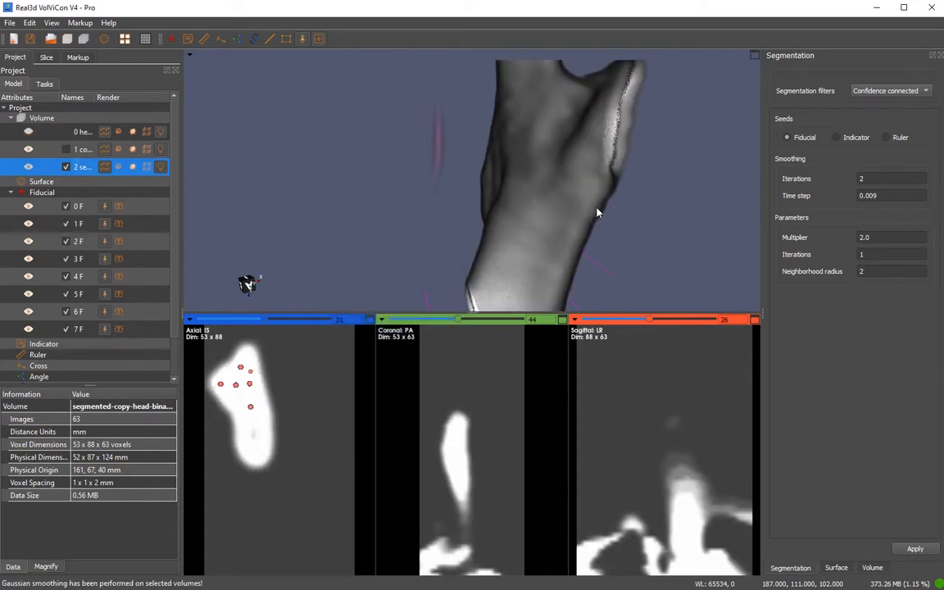
pyautogui.moveTo(596, 213); pyautogui.dragTo(298, 211)
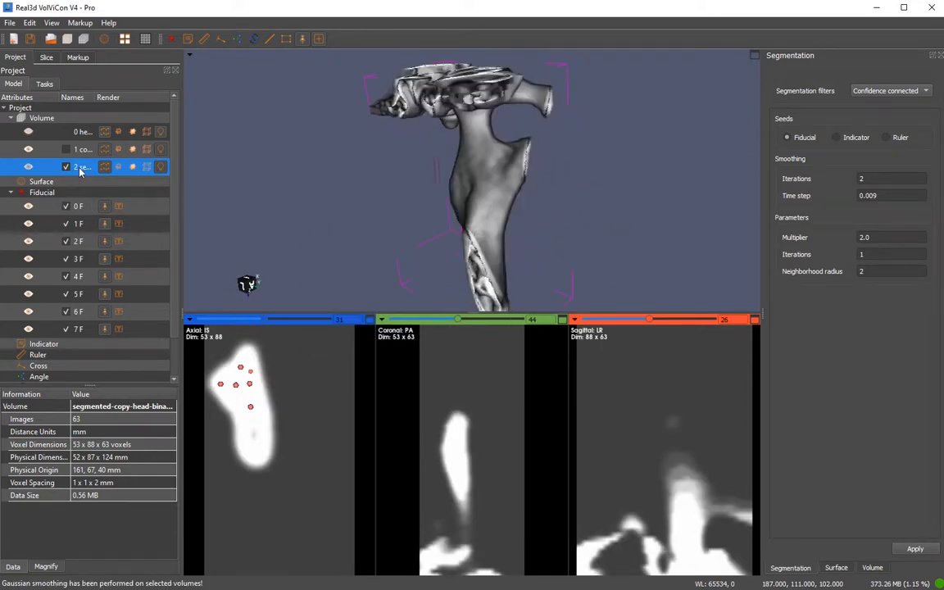
# - Turn on the surface preview for the smoothed segmented volume and set its iso value to 17955
pyautogui.click(874, 568)
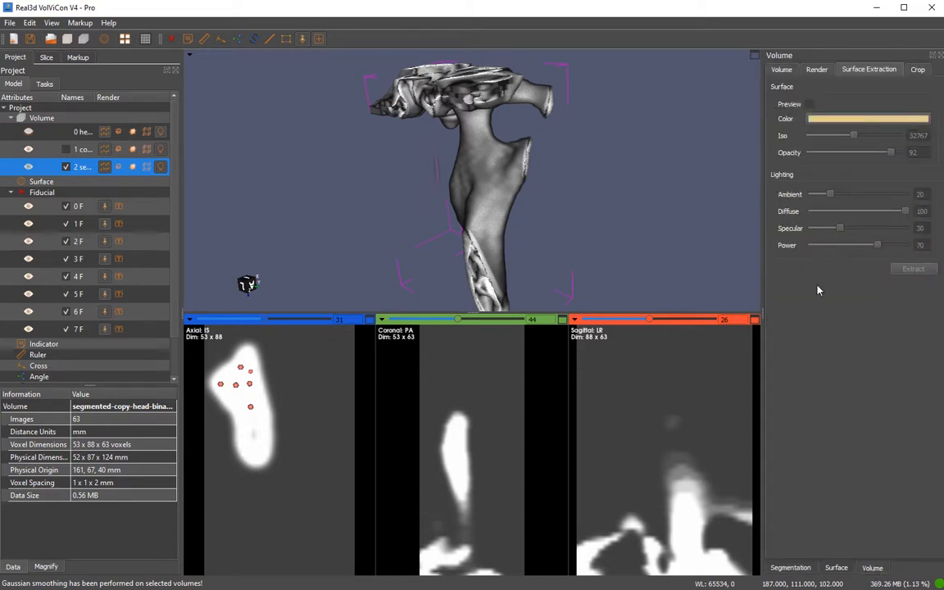
pyautogui.click(808, 103)
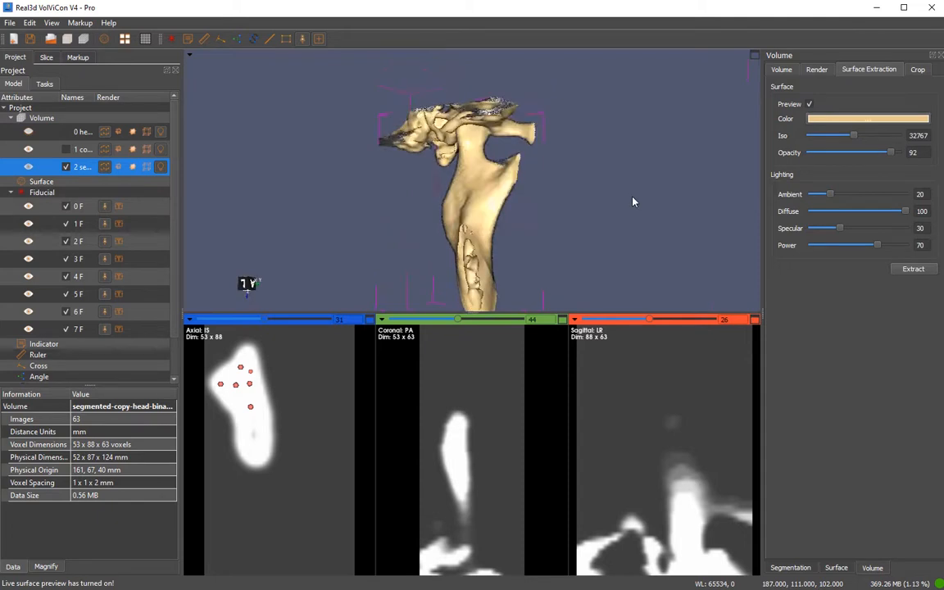
pyautogui.moveTo(633, 202); pyautogui.dragTo(638, 159, button='middle')
pyautogui.scroll(2, 636, 173)
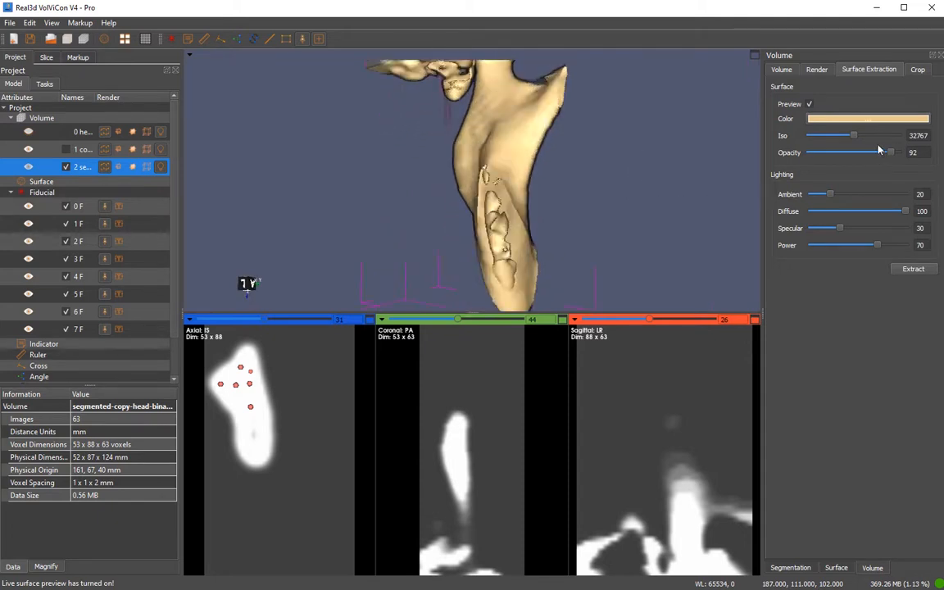
pyautogui.moveTo(854, 135); pyautogui.dragTo(833, 143)
pyautogui.click(495, 238)
pyautogui.moveTo(493, 253); pyautogui.dragTo(568, 193)
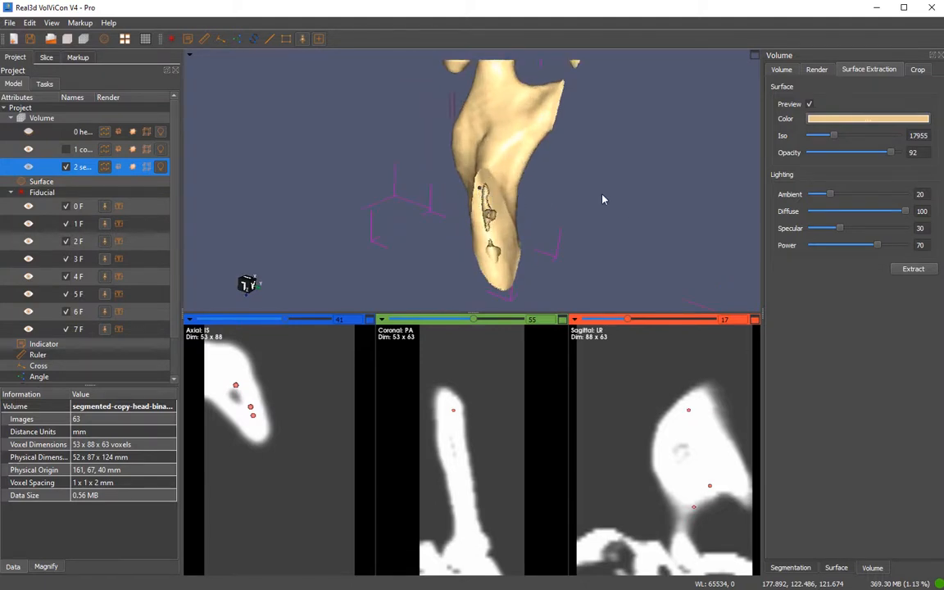
# - Unpin all the fiducials and check the holes in the previewed jaw bone from different angles
pyautogui.moveTo(486, 197); pyautogui.dragTo(603, 204)
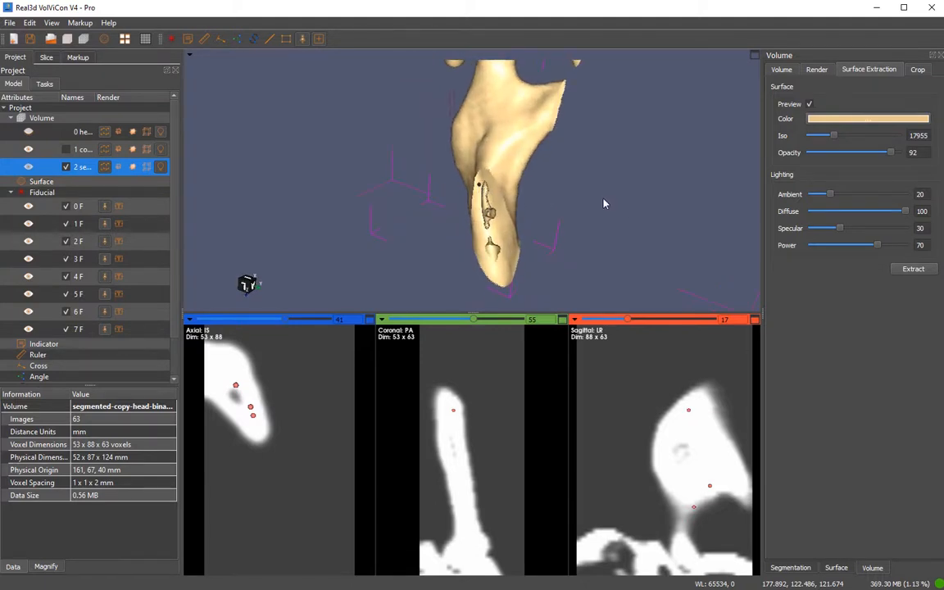
pyautogui.click(303, 41)
pyautogui.moveTo(480, 161); pyautogui.dragTo(560, 211)
pyautogui.moveTo(666, 202); pyautogui.dragTo(646, 187)
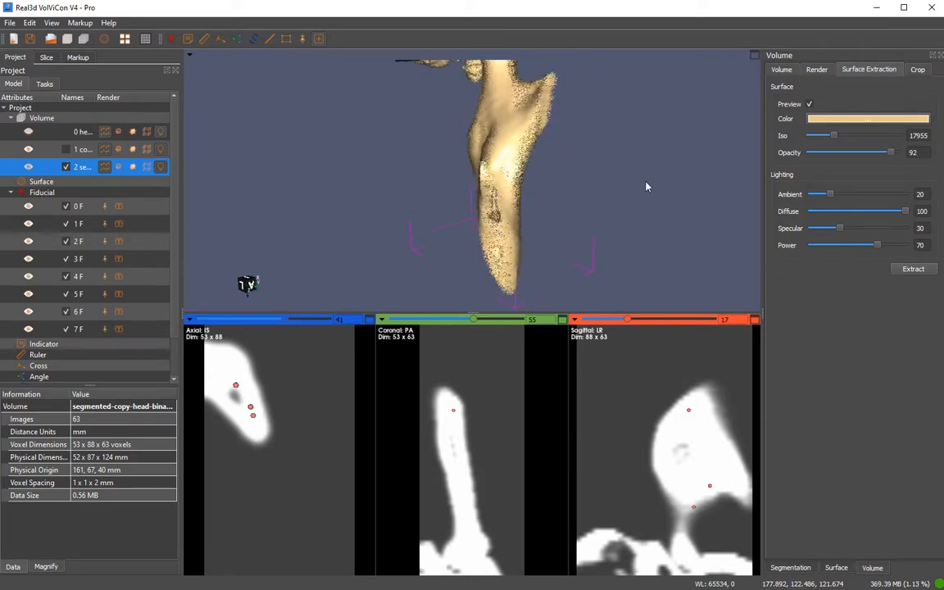
# - Extract the previewed jaw bone as a surface and rotate it to check the inner holes
pyautogui.click(912, 270)
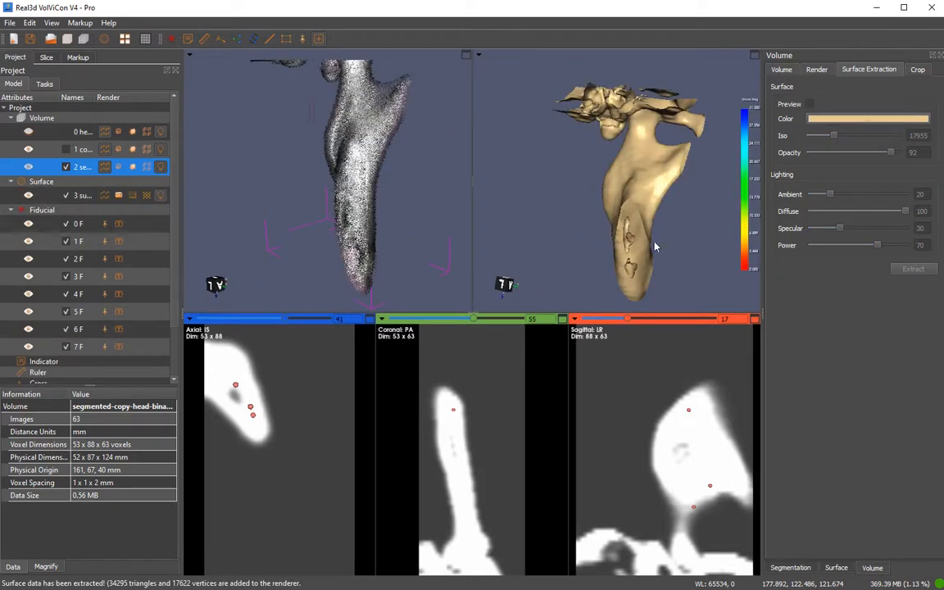
pyautogui.moveTo(631, 260); pyautogui.dragTo(580, 193)
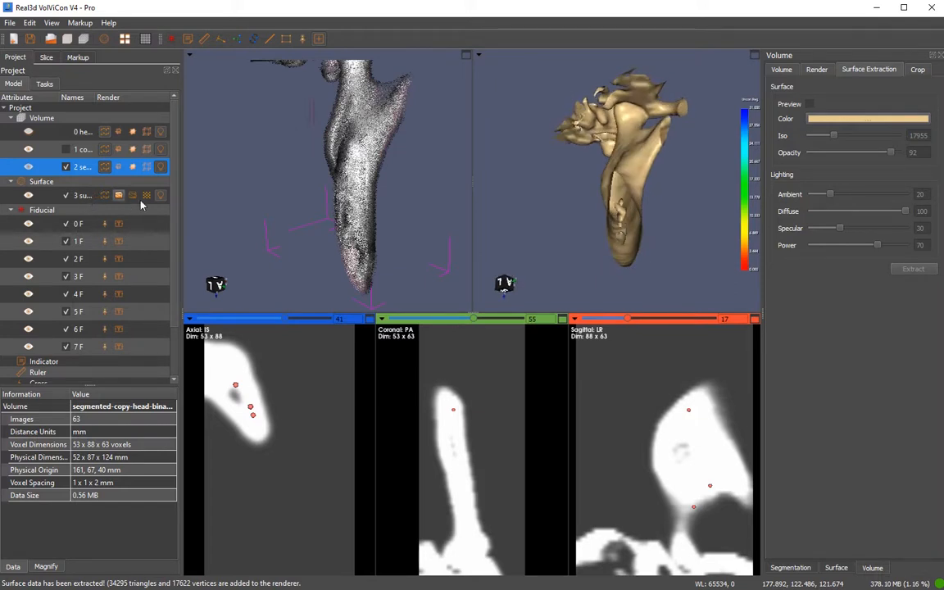
pyautogui.moveTo(560, 195); pyautogui.dragTo(637, 217)
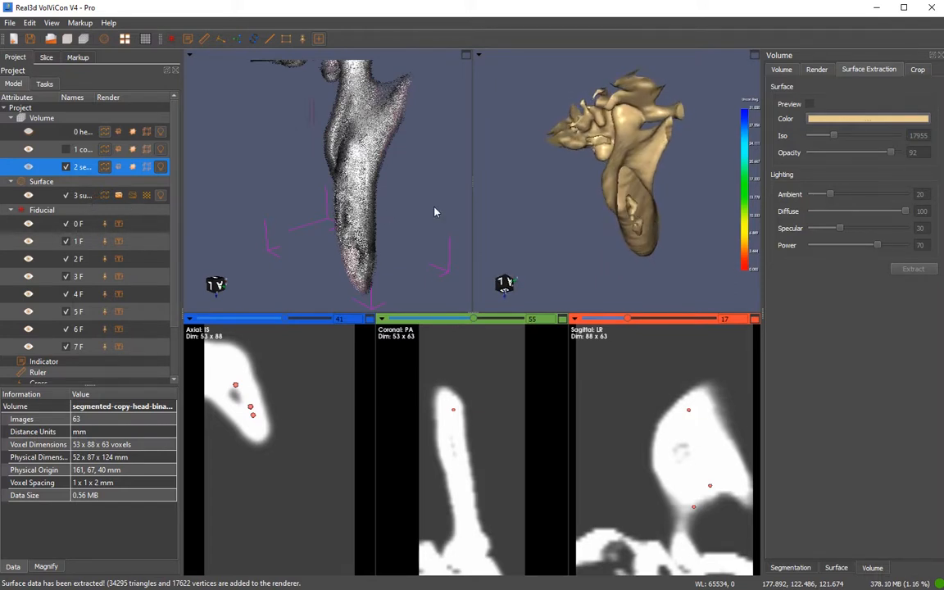
# - Apply the Remove Inside Regions filter to the extracted surface and hide the original surface
pyautogui.rightClick(80, 195)
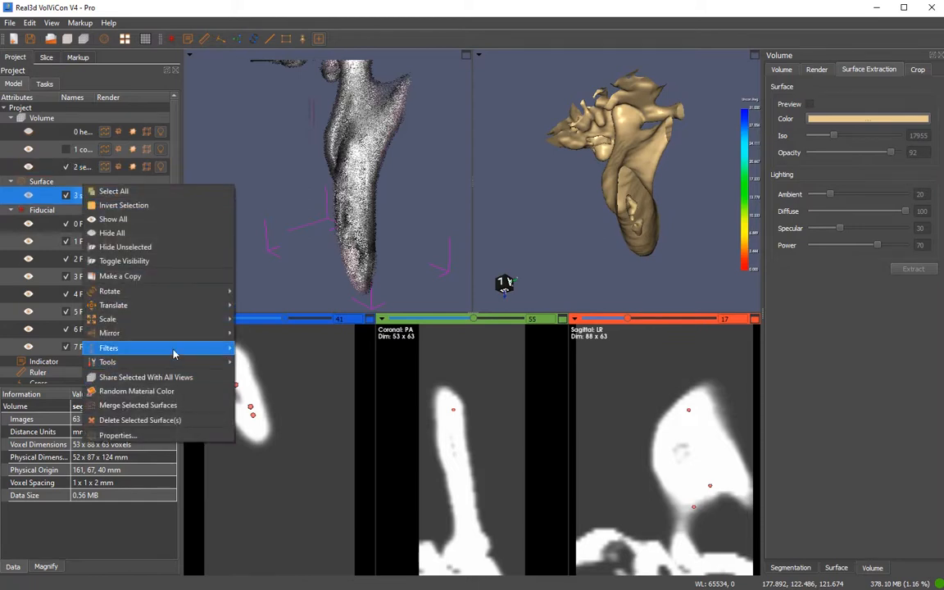
pyautogui.moveTo(211, 352)
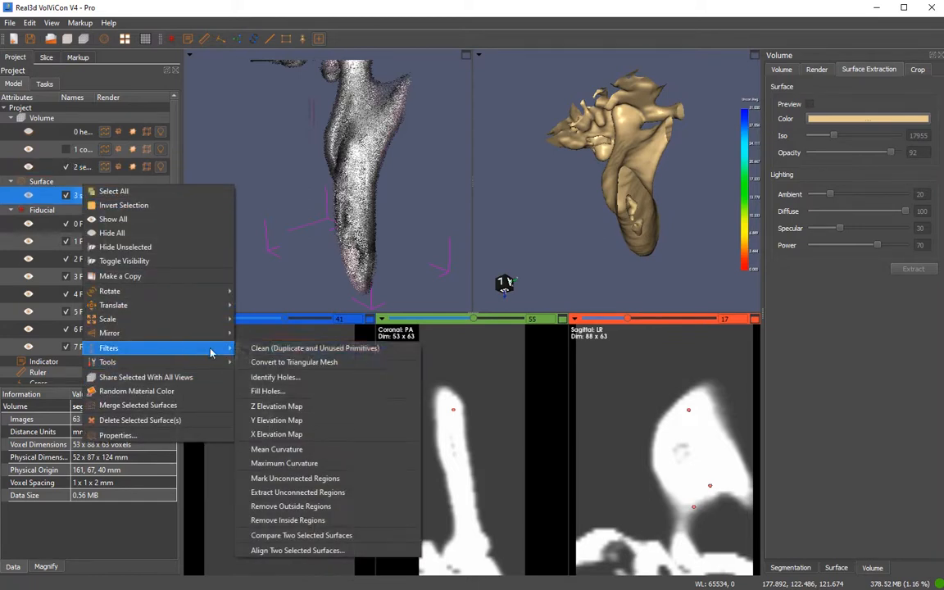
pyautogui.click(288, 520)
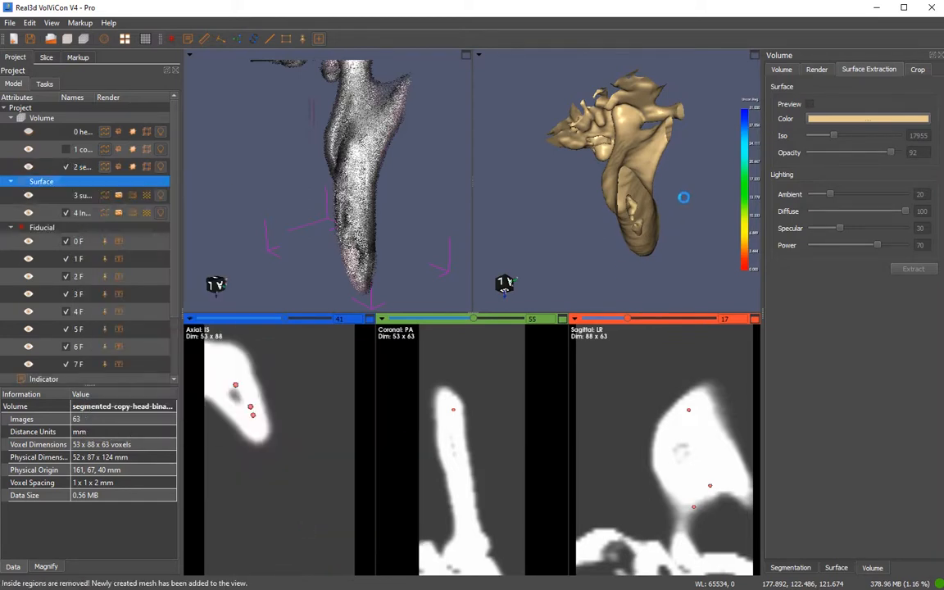
pyautogui.click(29, 195)
# - Turn on flat lines for the cleaned surface to inspect its triangle mesh up close
pyautogui.moveTo(573, 205); pyautogui.dragTo(566, 173)
pyautogui.click(119, 213)
pyautogui.scroll(5, 657, 205)
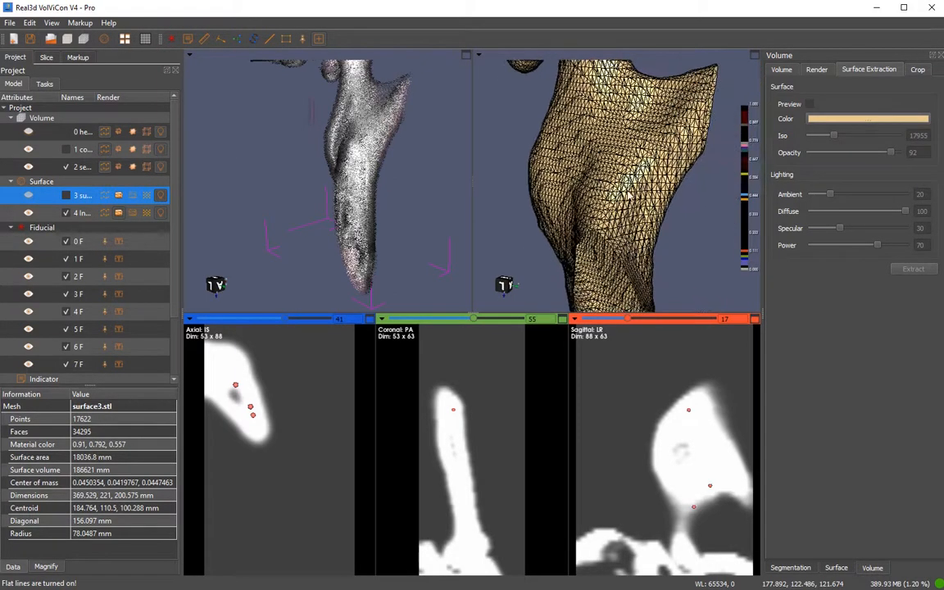
# - Decimate the cleaned surface with a feature angle of 5.00 and a removal of 95%
pyautogui.click(82, 212)
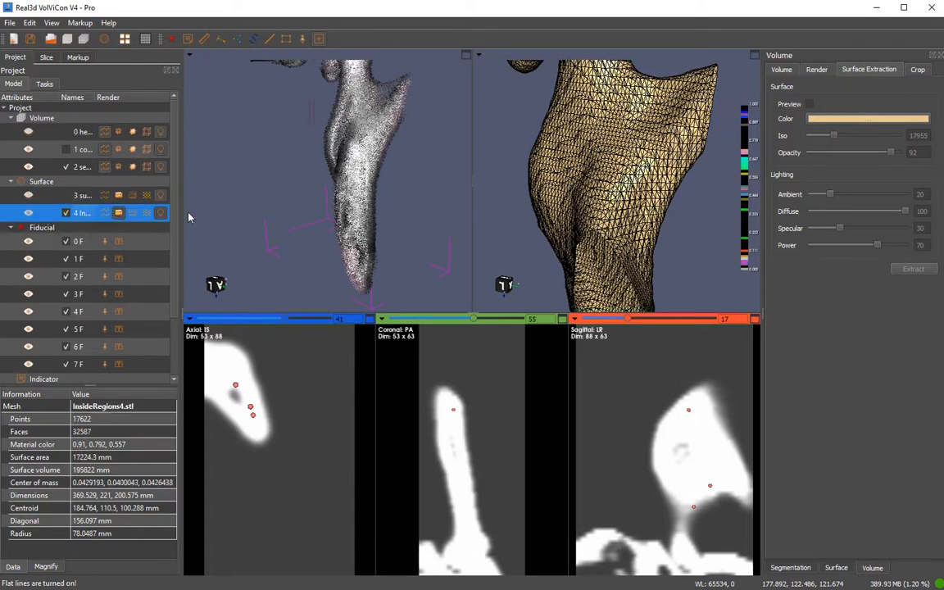
pyautogui.rightClick(90, 211)
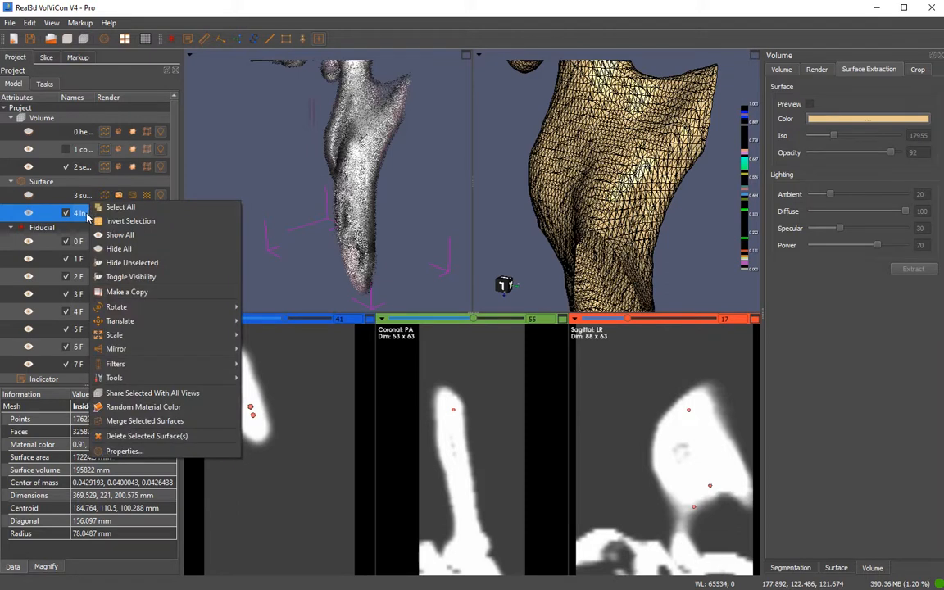
pyautogui.moveTo(219, 380)
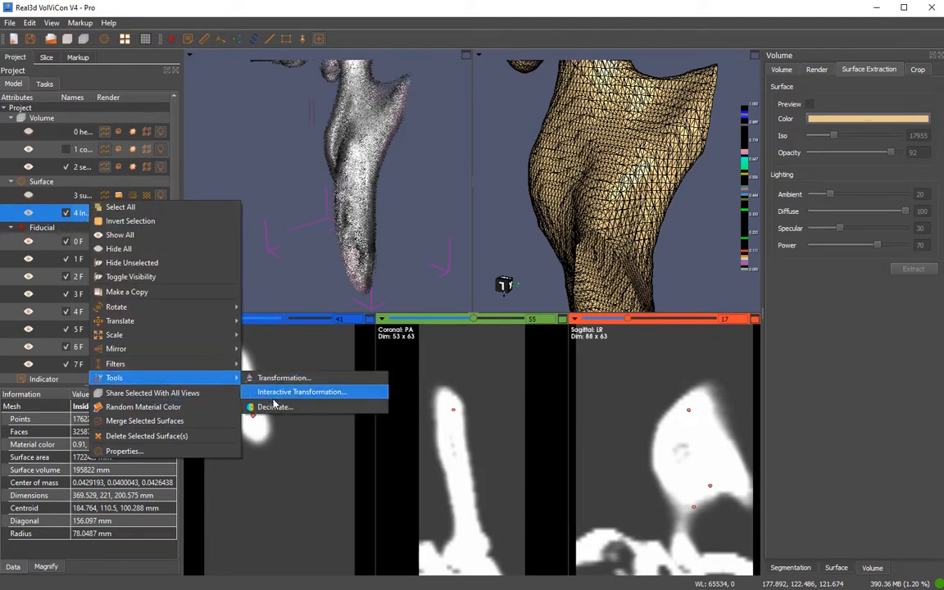
pyautogui.click(274, 409)
pyautogui.moveTo(893, 107); pyautogui.dragTo(820, 107)
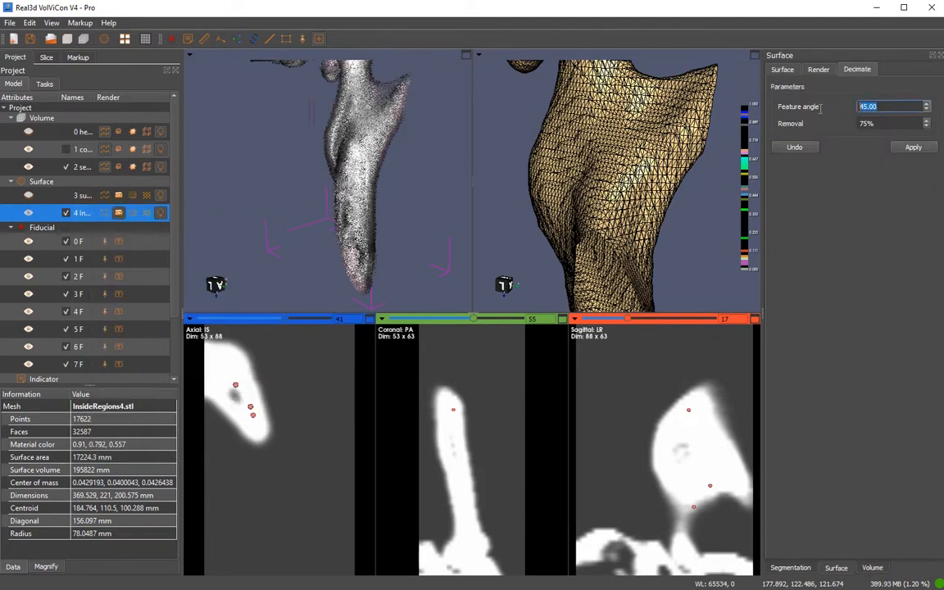
pyautogui.write('5')
pyautogui.moveTo(682, 182); pyautogui.dragTo(674, 203)
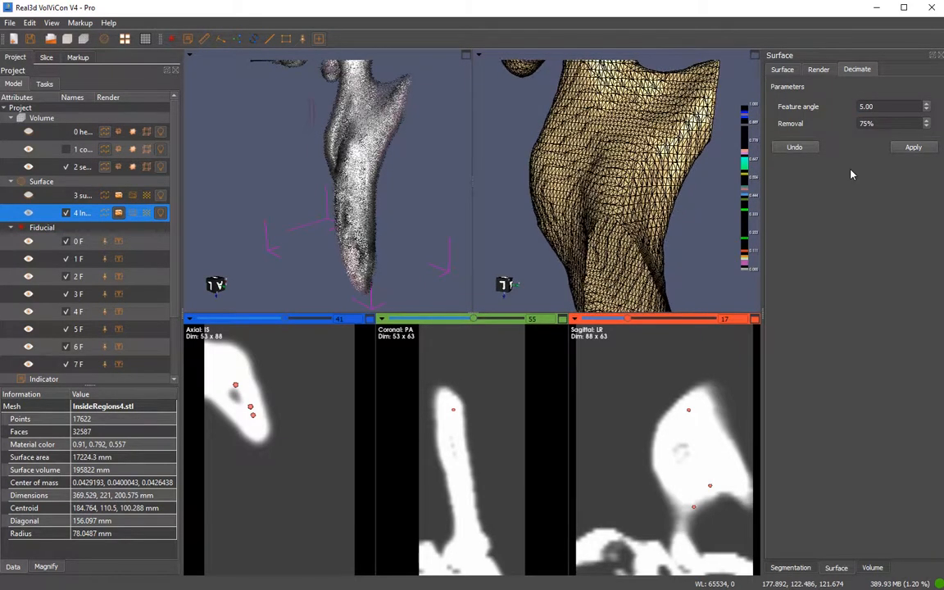
pyautogui.moveTo(885, 123); pyautogui.dragTo(840, 125)
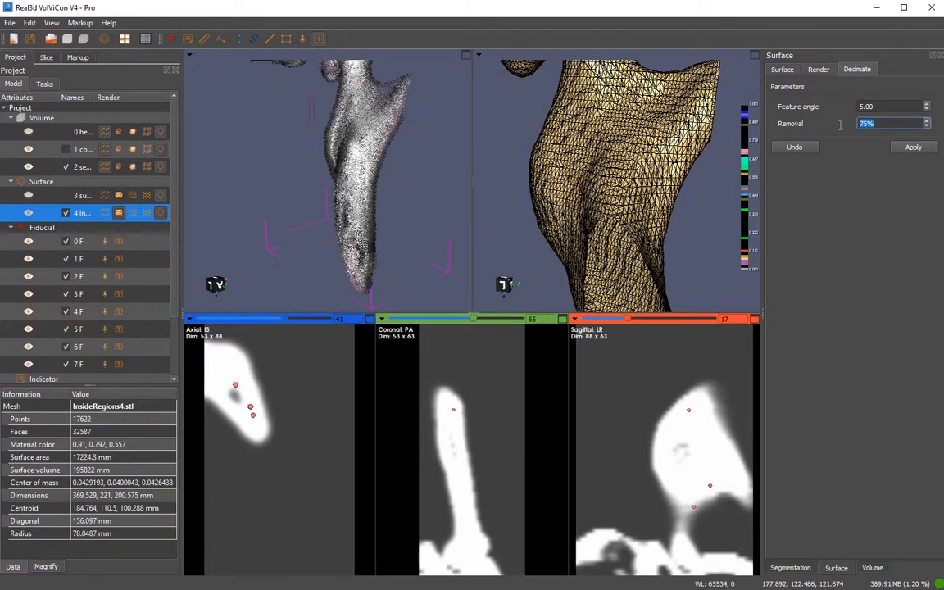
pyautogui.click(881, 105)
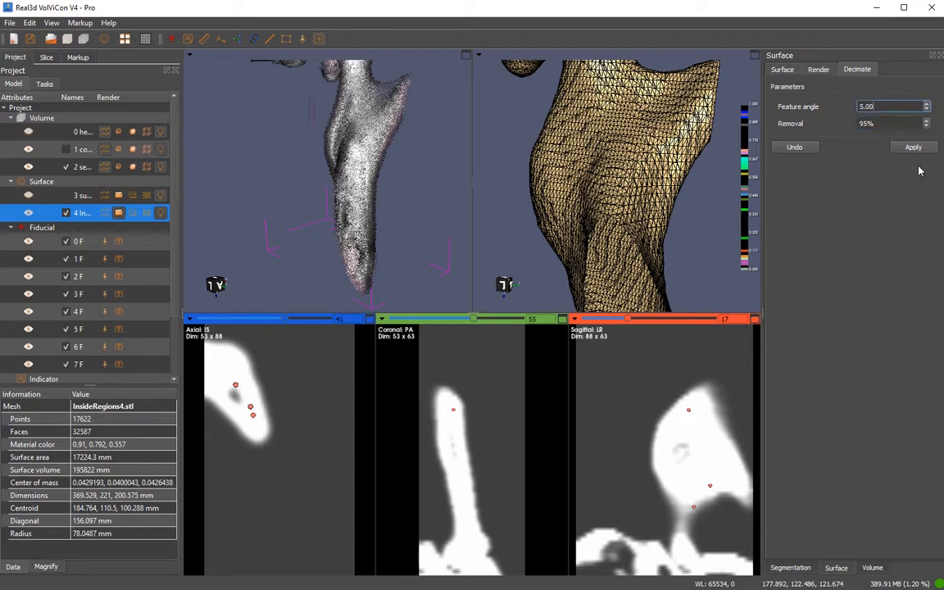
pyautogui.click(919, 152)
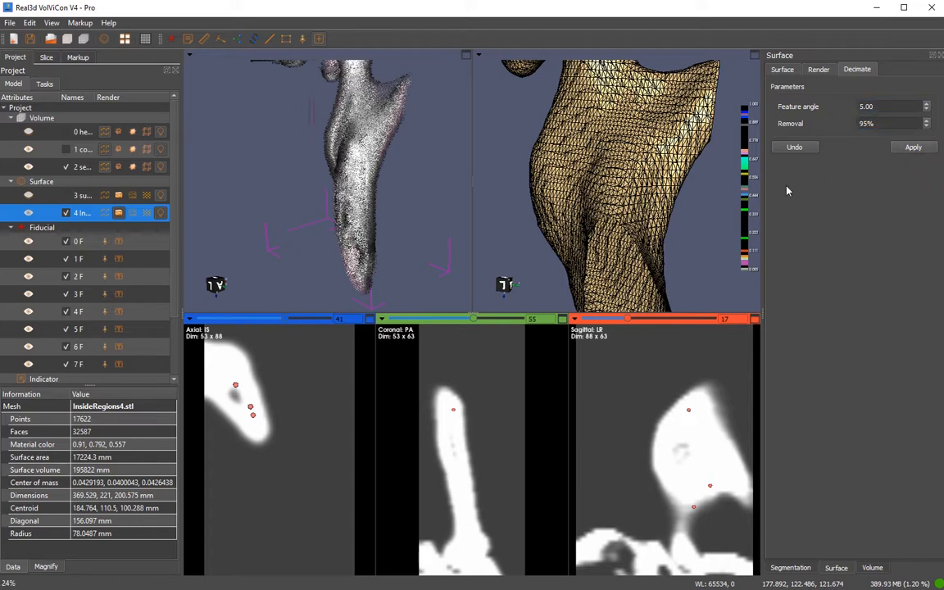
# - Undo the decimation to compare the mesh density, and reapply it with the same settings
pyautogui.moveTo(665, 187); pyautogui.dragTo(682, 160)
pyautogui.scroll(-3, 680, 214)
pyautogui.click(794, 152)
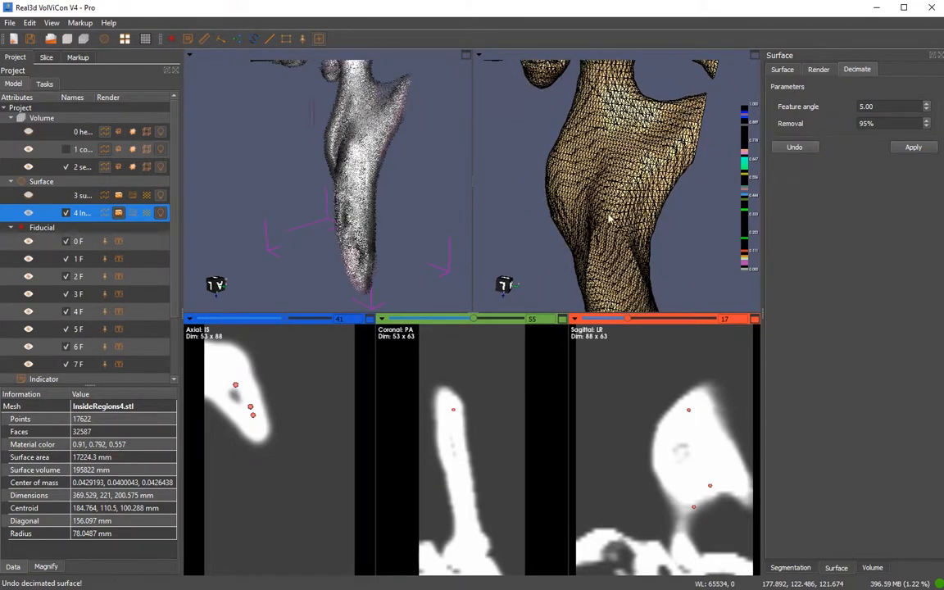
pyautogui.click(905, 148)
pyautogui.moveTo(643, 213)
pyautogui.mouseDown()
pyautogui.moveTo(668, 217)
pyautogui.moveTo(630, 227)
pyautogui.mouseUp()
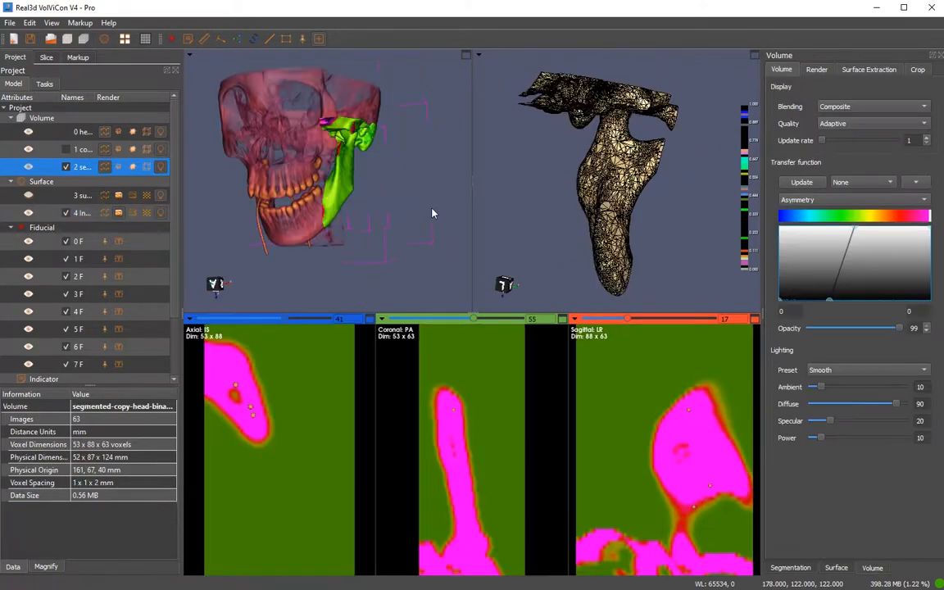
# - Inspect the segmented jaw bone within the skull, and turn off the flat lines on the decimated surface
pyautogui.scroll(3, 438, 225)
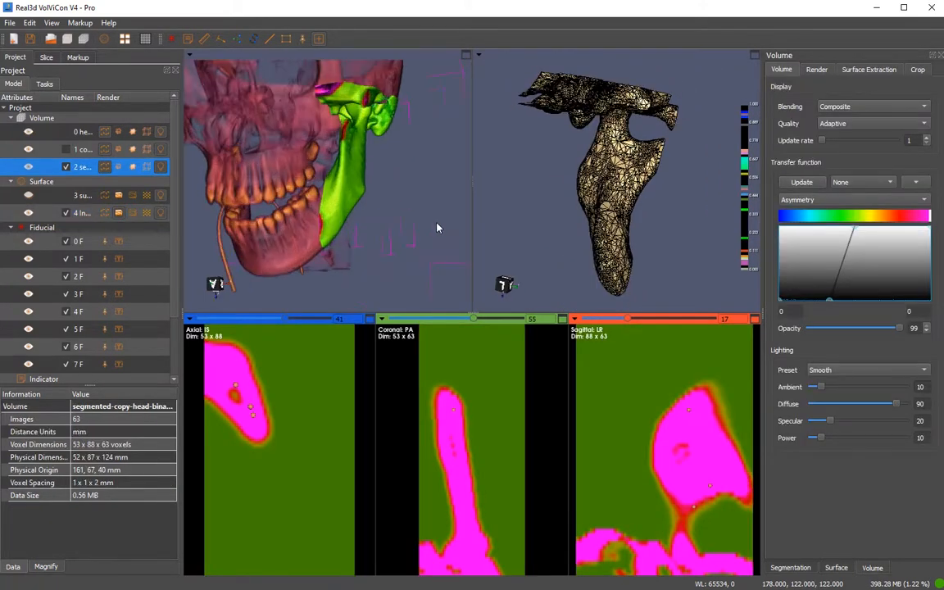
pyautogui.scroll(-3, 439, 227)
pyautogui.moveTo(441, 233); pyautogui.dragTo(420, 242)
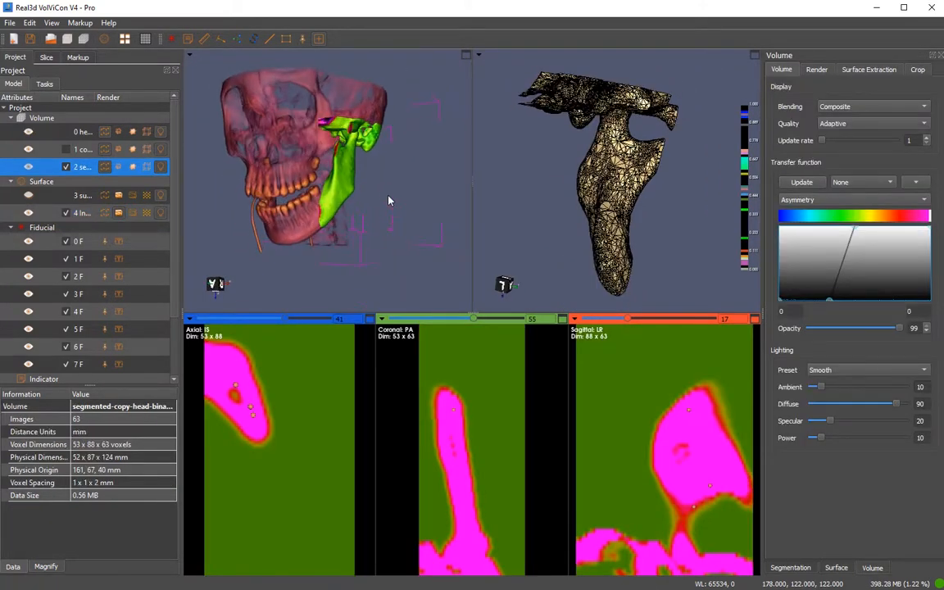
pyautogui.moveTo(565, 215); pyautogui.dragTo(657, 232)
pyautogui.click(118, 213)
pyautogui.scroll(-3, 604, 220)
pyautogui.scroll(3, 658, 210)
# - Save the project and export the surface mesh to the meshes folder as bone in Stereolithography (*.stl) format
pyautogui.click(10, 22)
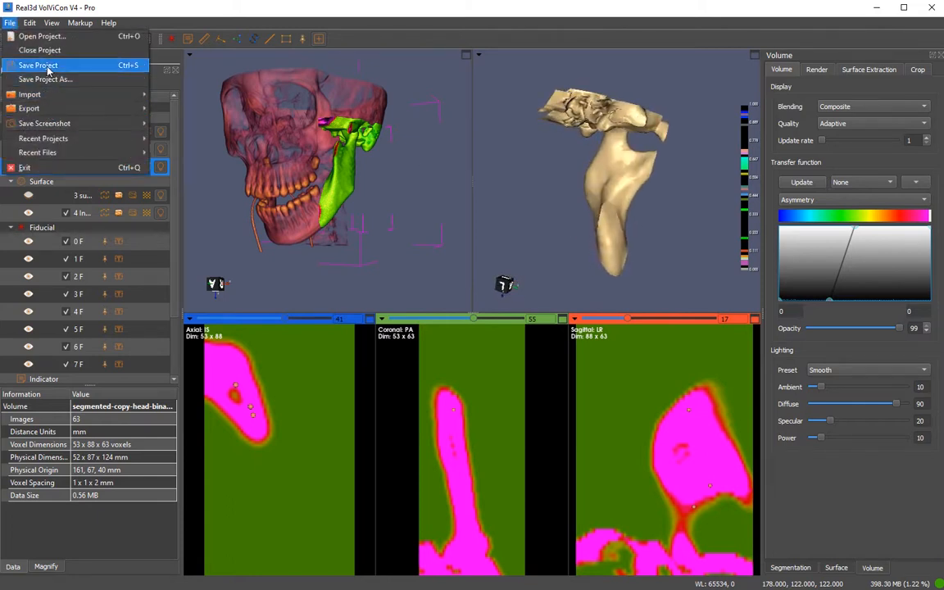
pyautogui.click(48, 69)
pyautogui.click(12, 24)
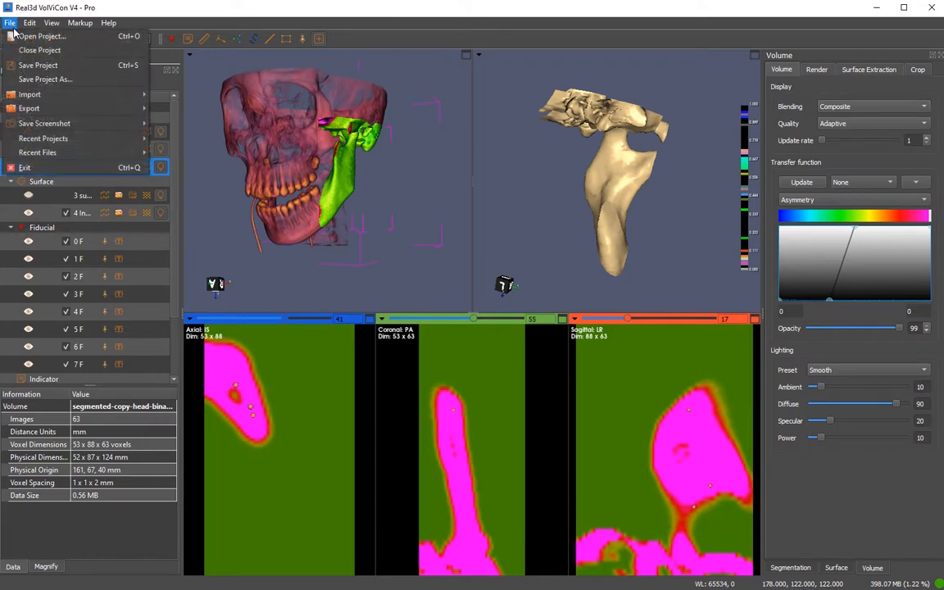
pyautogui.moveTo(57, 107)
pyautogui.click(206, 149)
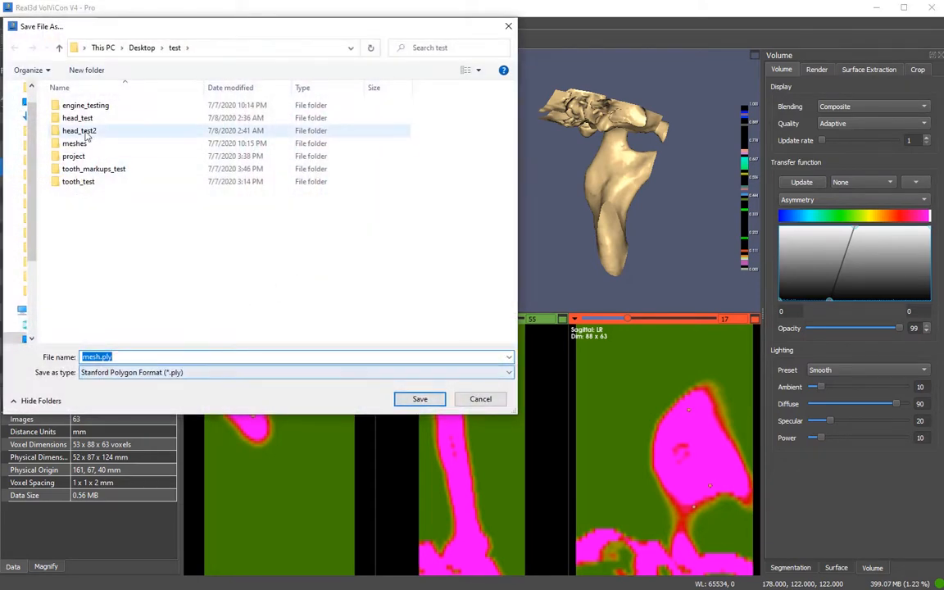
pyautogui.doubleClick(75, 141)
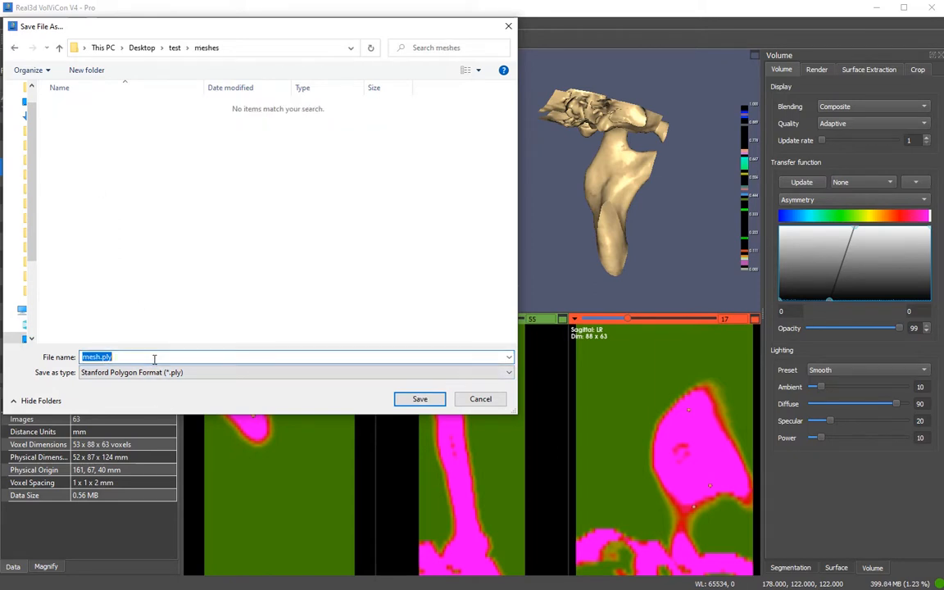
pyautogui.write('bone')
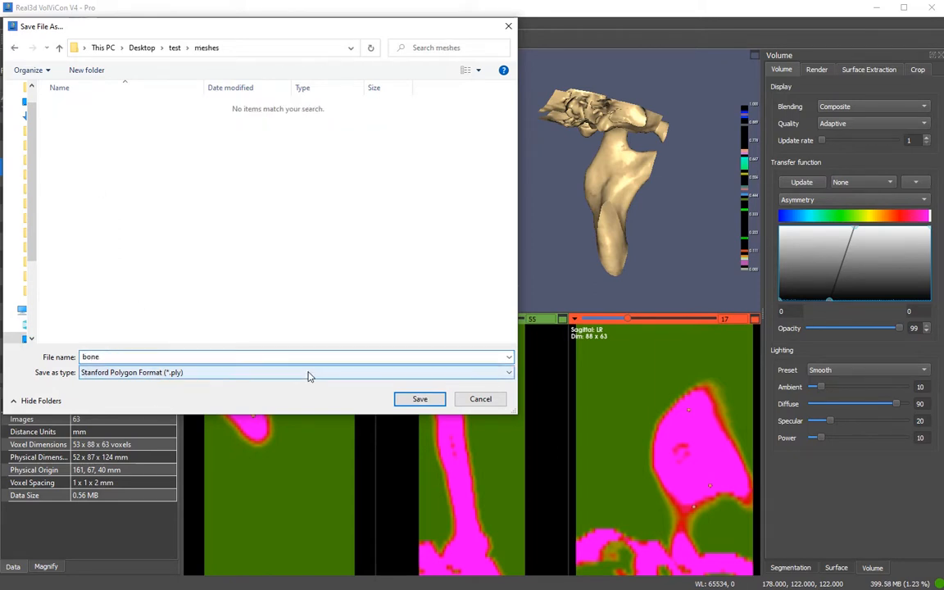
pyautogui.click(309, 373)
pyautogui.click(305, 396)
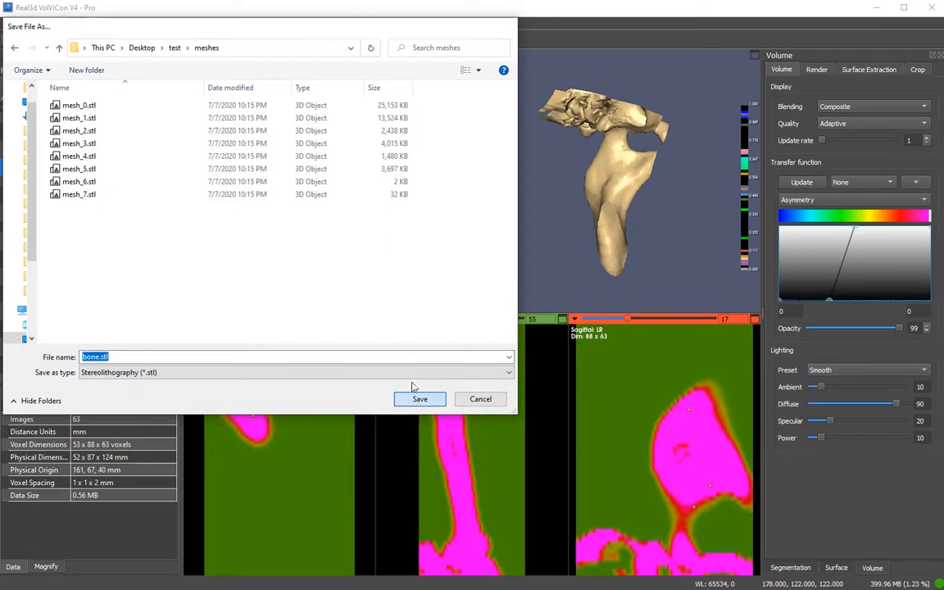
pyautogui.click(417, 397)
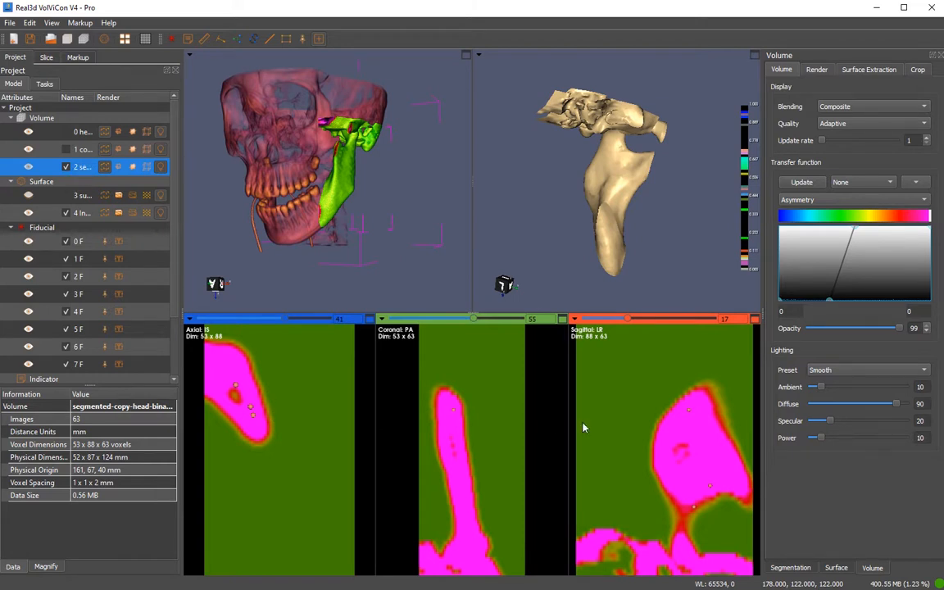
# - View the original head volume in the slice views and switch the slices back to the segmented volume
pyautogui.click(81, 133)
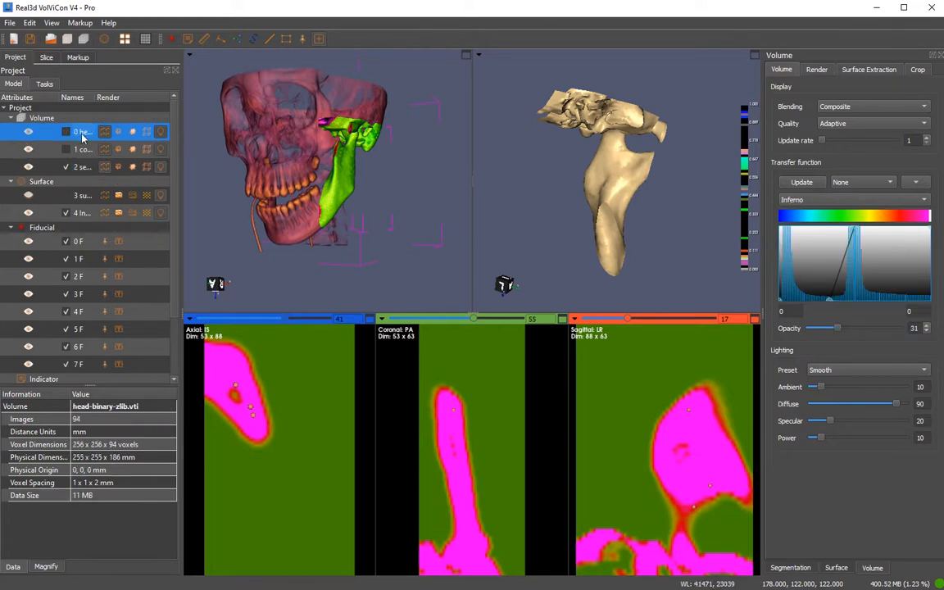
pyautogui.rightClick(81, 136)
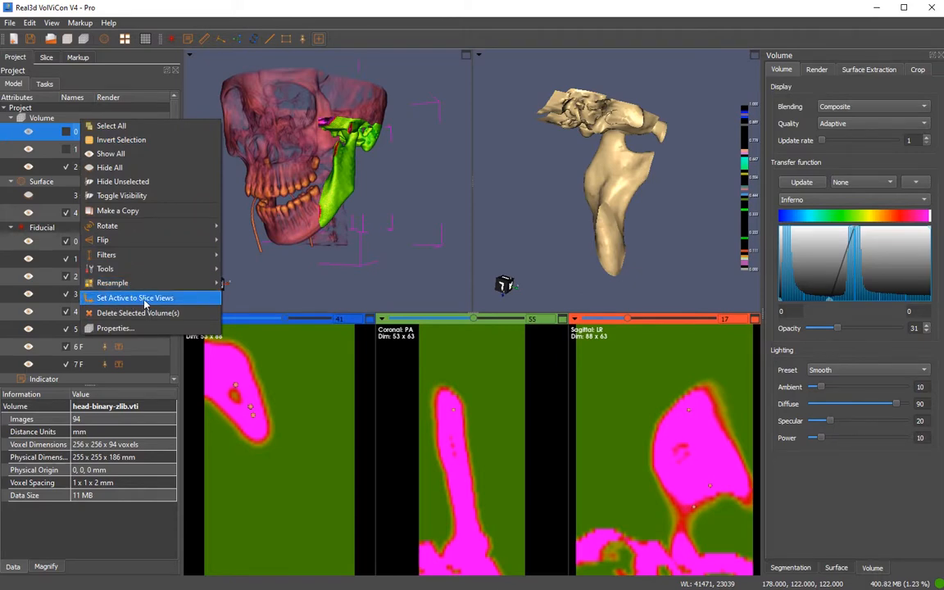
pyautogui.click(144, 300)
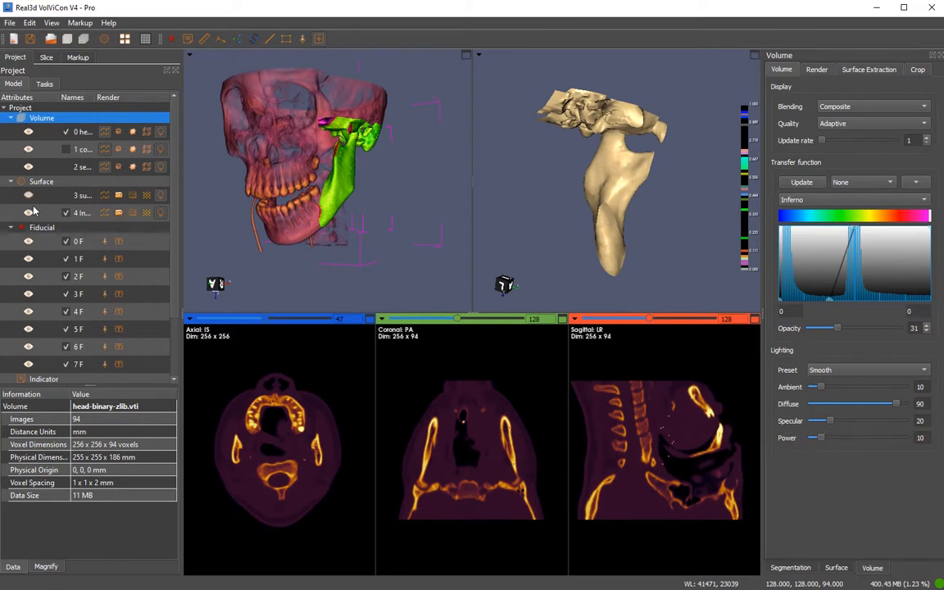
pyautogui.click(82, 168)
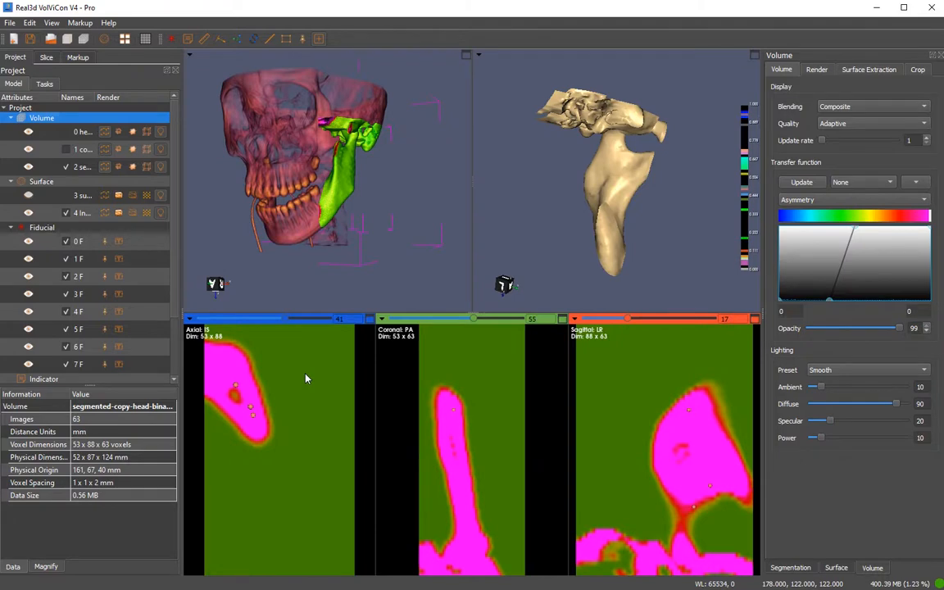